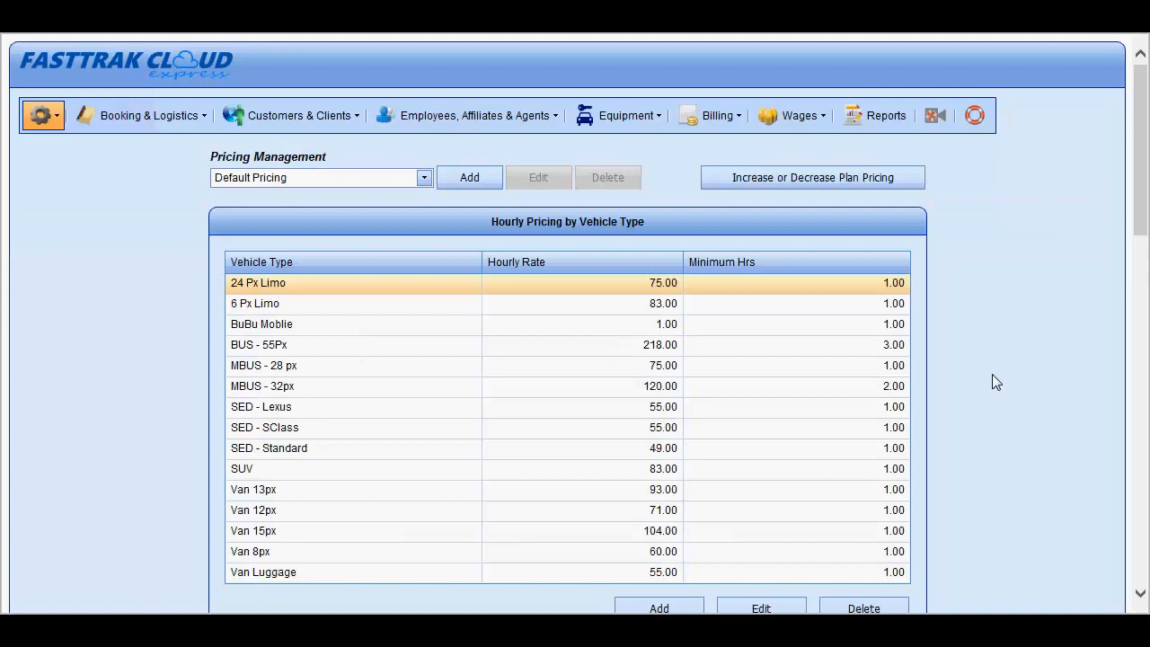
Start a new hourly pricing entry in the Default Pricing plan for the 12 Px Limo vehicle type.
scroll(993, 376, "down", 3)
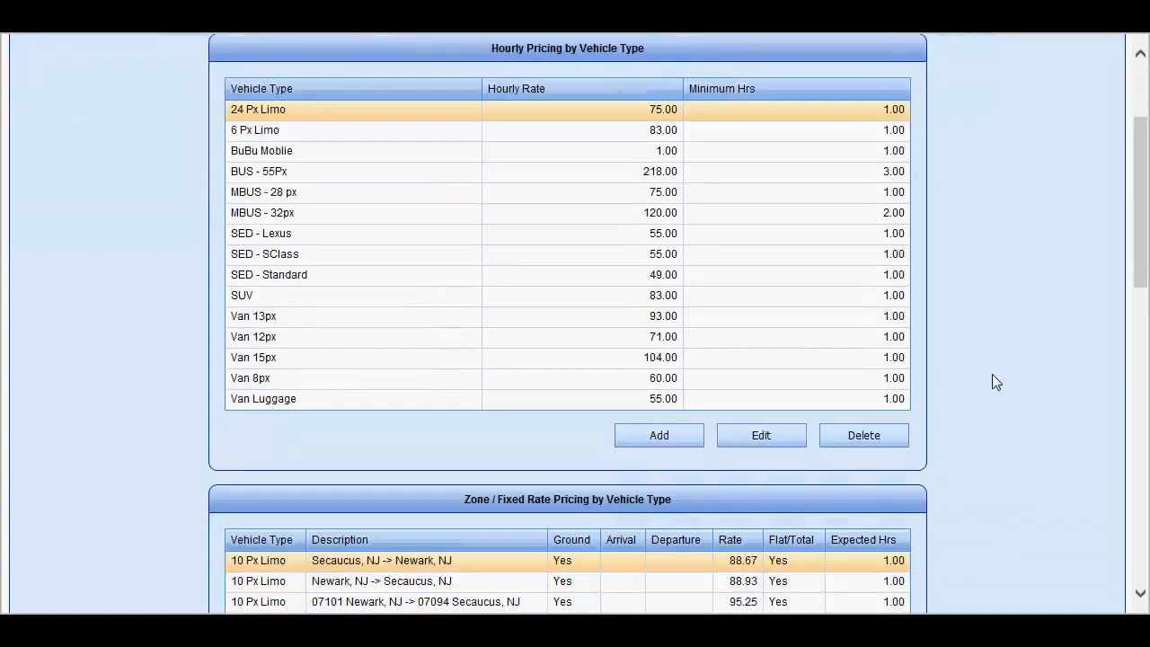
scroll(993, 376, "up", 2)
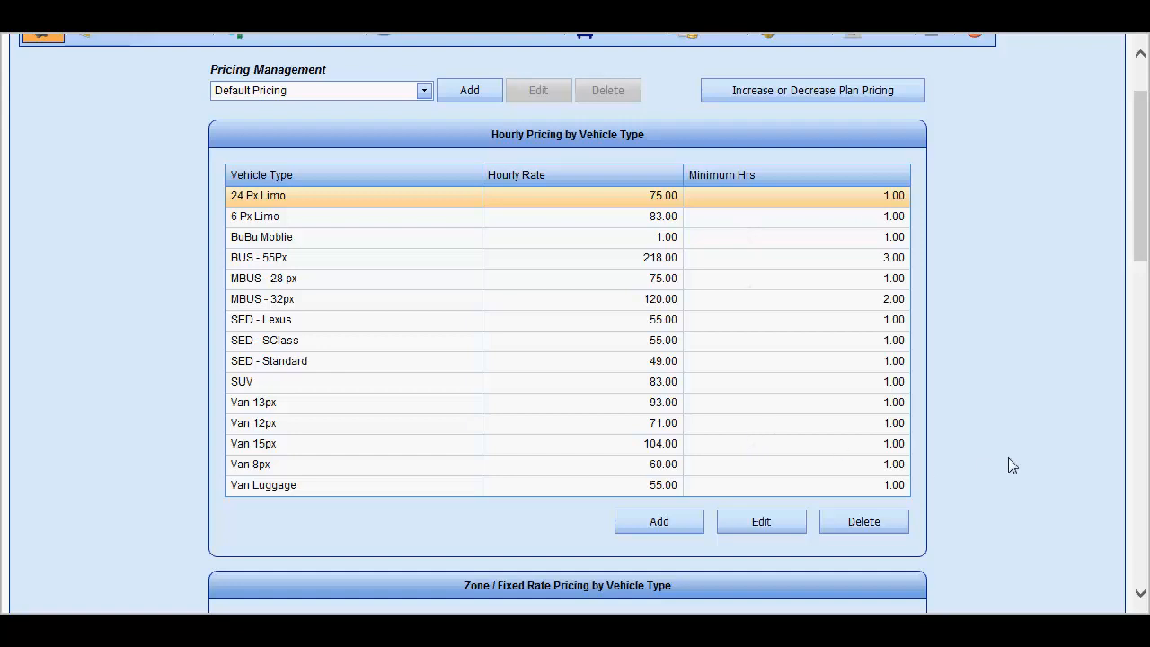
scroll(1008, 457, "down", 2)
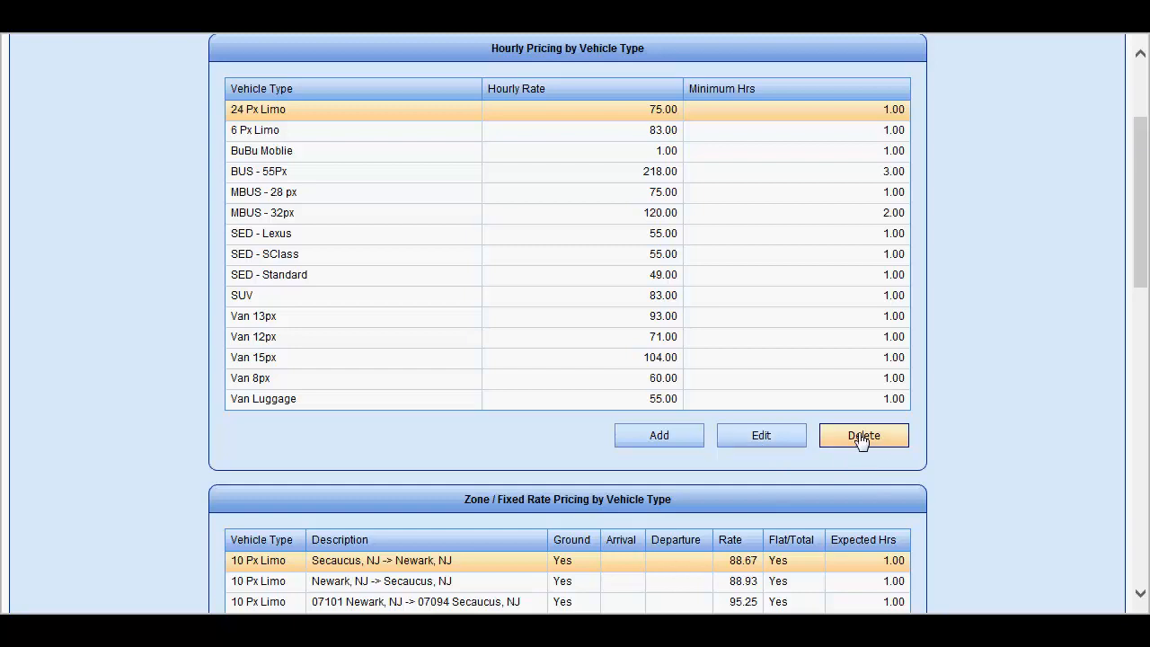
scroll(1052, 467, "down", 3)
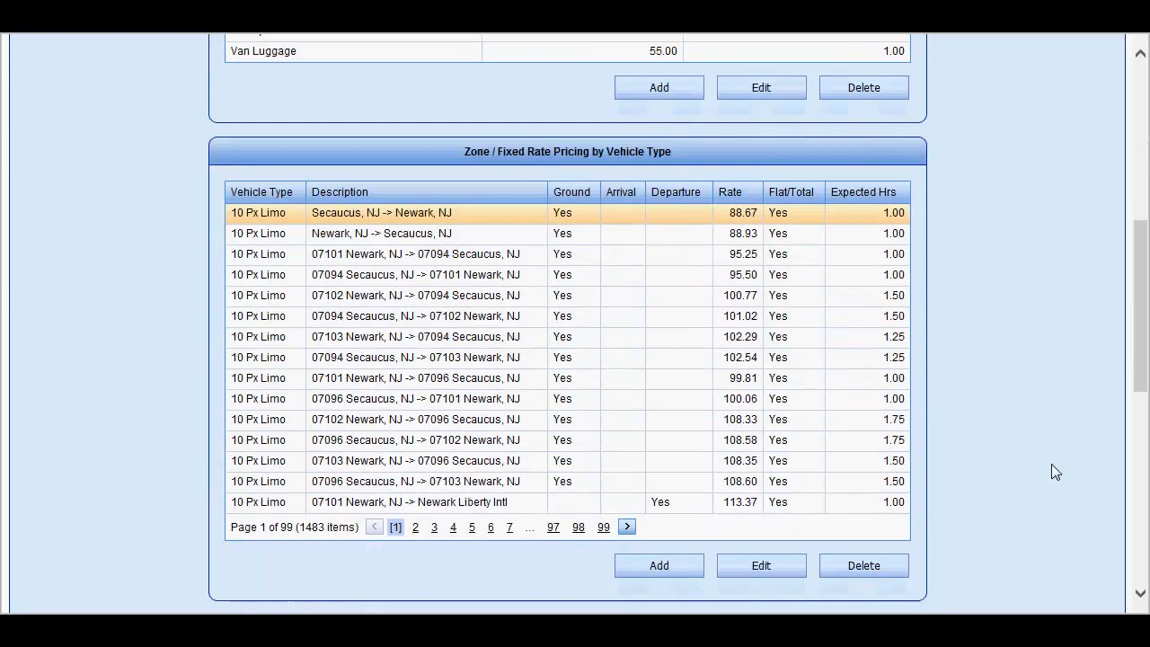
scroll(1051, 464, "up", 2)
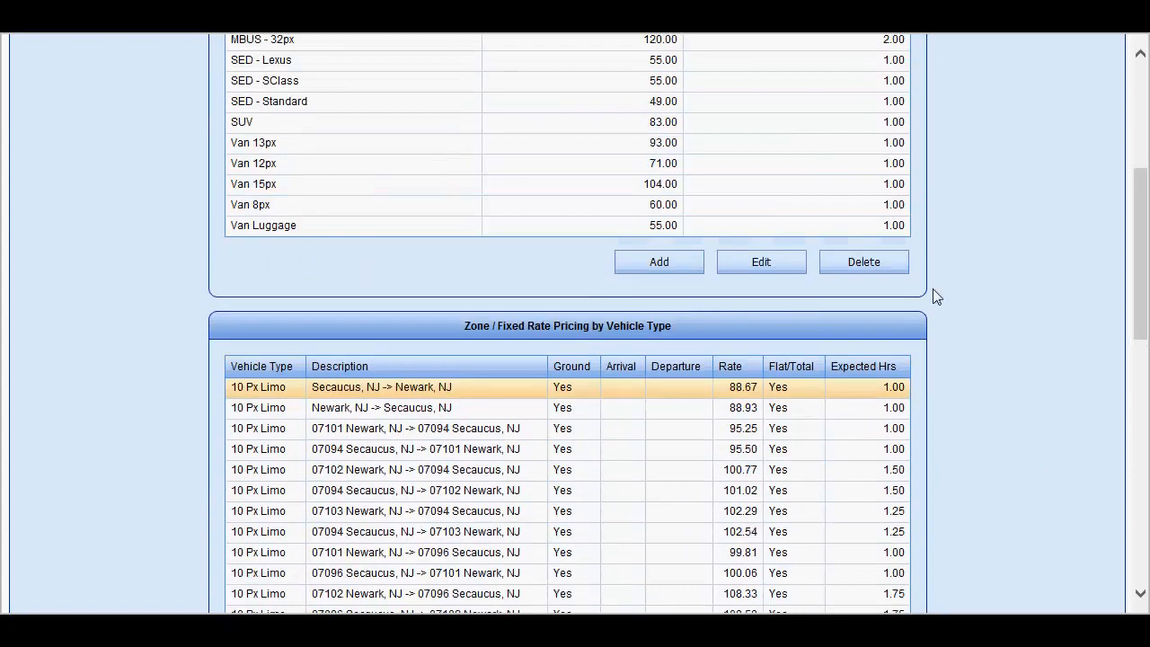
left_click(661, 264)
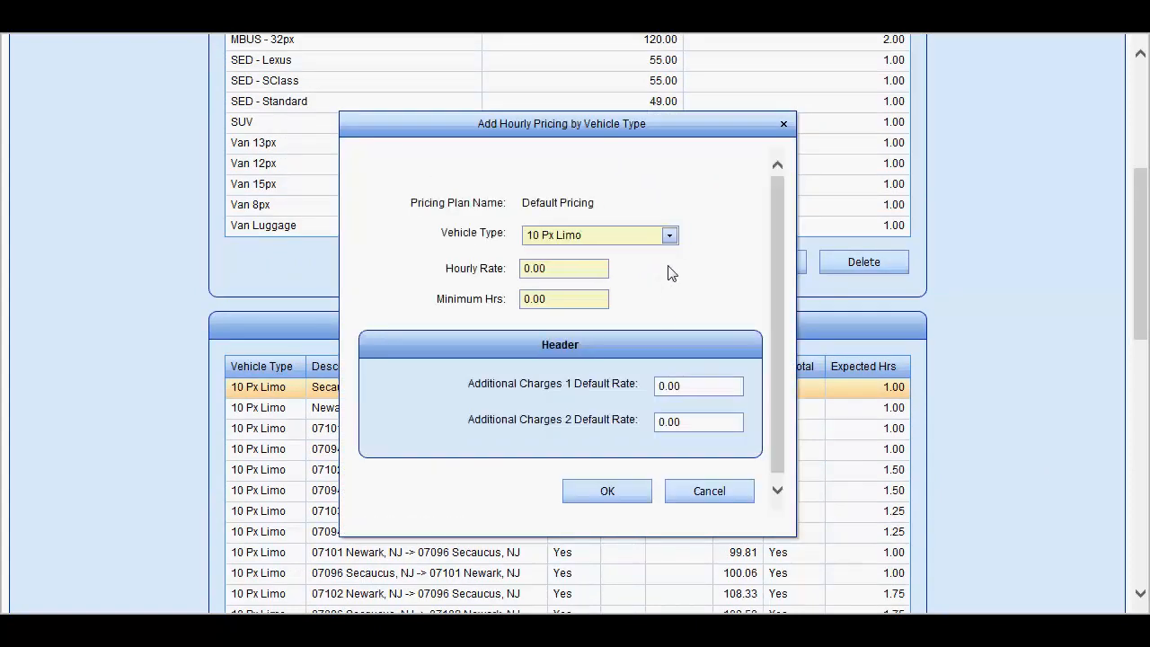
left_click(670, 236)
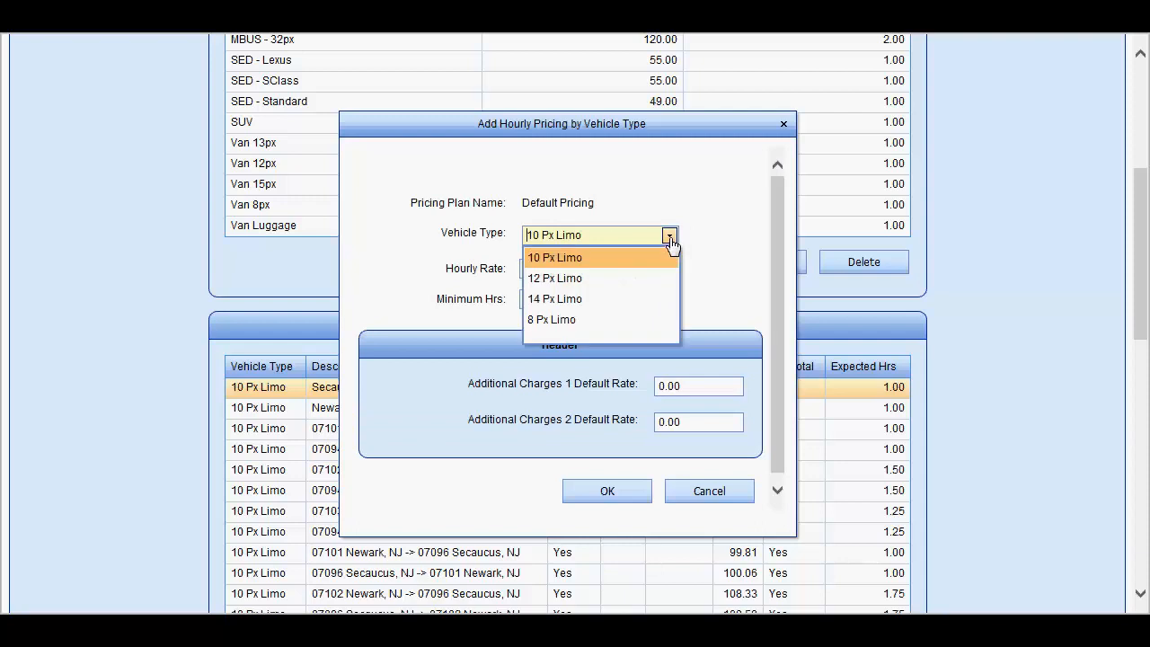
left_click(555, 281)
Set the 12 Px Limo's hourly rate to 67.00 and its minimum hours to 2.00.
left_click(557, 268)
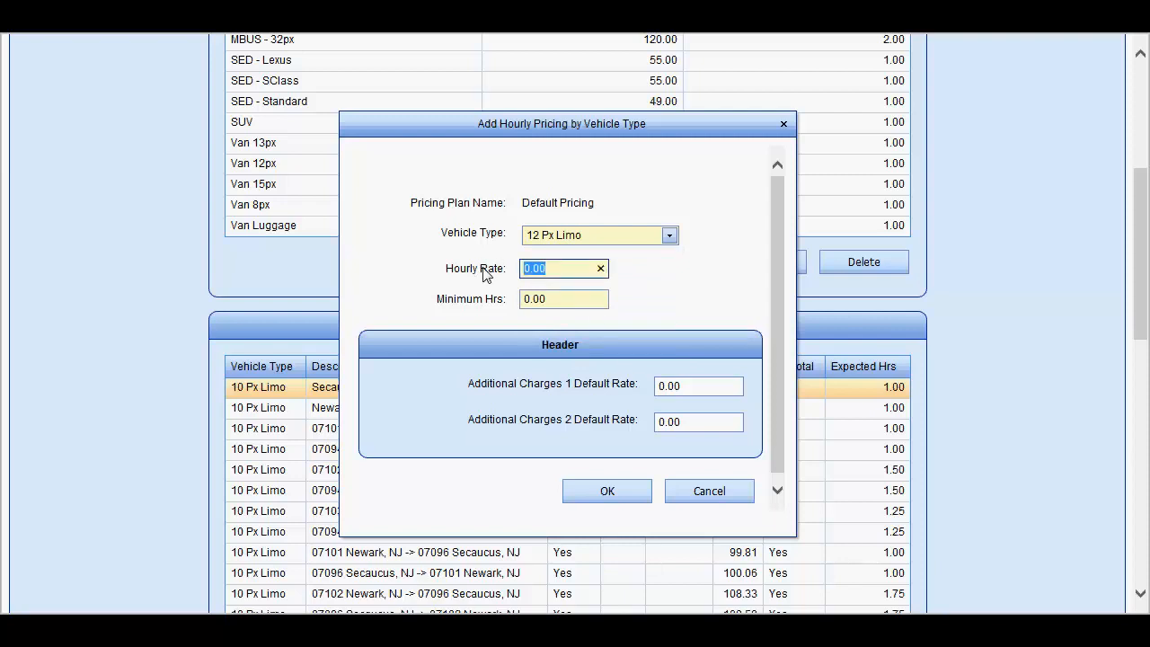
type("67.00")
left_click(564, 300)
type("2.00")
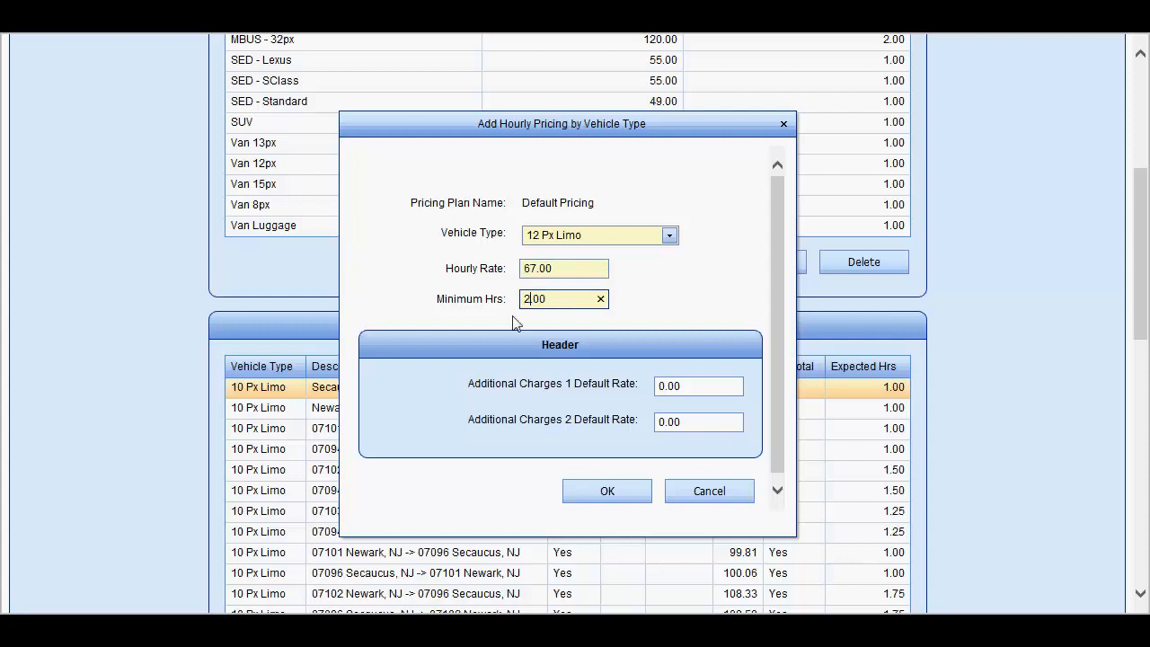
Set the Additional Charges 1 default rate to 45 and Additional Charges 2 to 44, and save the hourly pricing entry.
left_click_drag(695, 391, 647, 394)
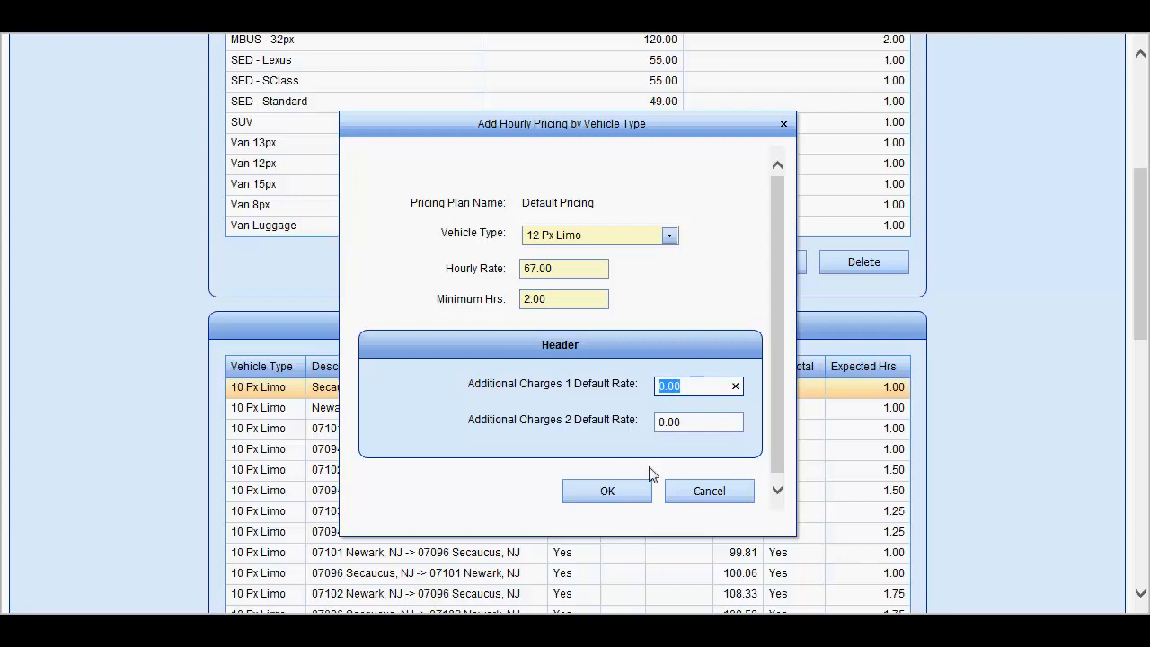
type("45")
key("Tab")
type("44")
left_click(618, 497)
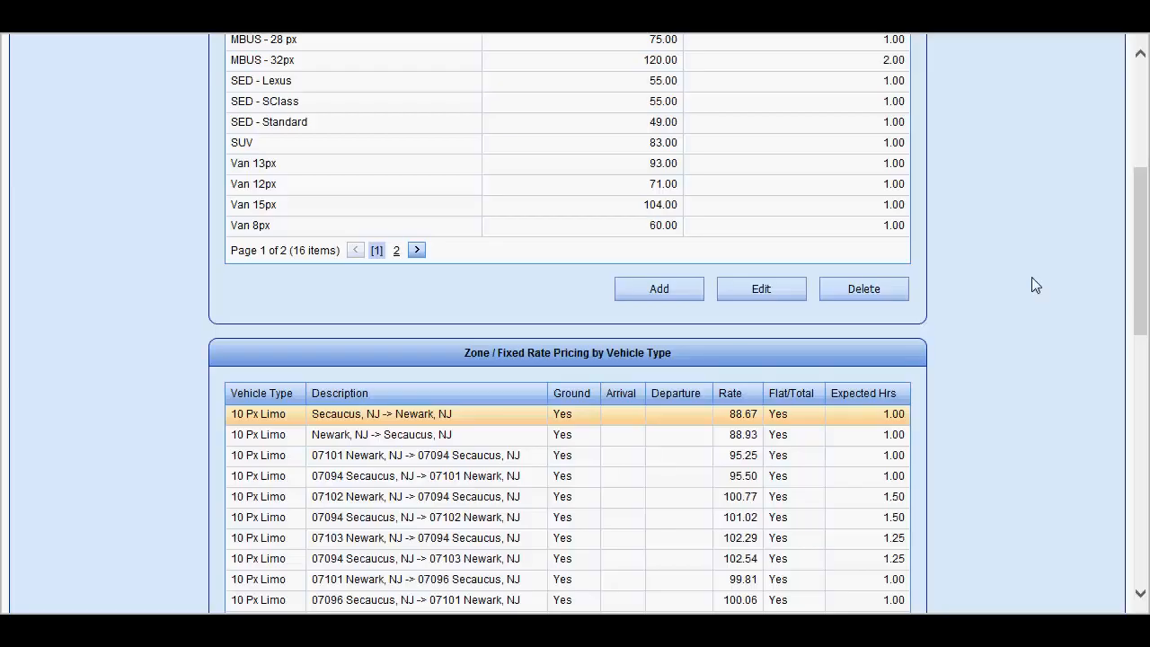
Start a new Zone / Fixed Rate pricing item for the 8 Px Limo vehicle type.
scroll(1029, 280, "down", 2)
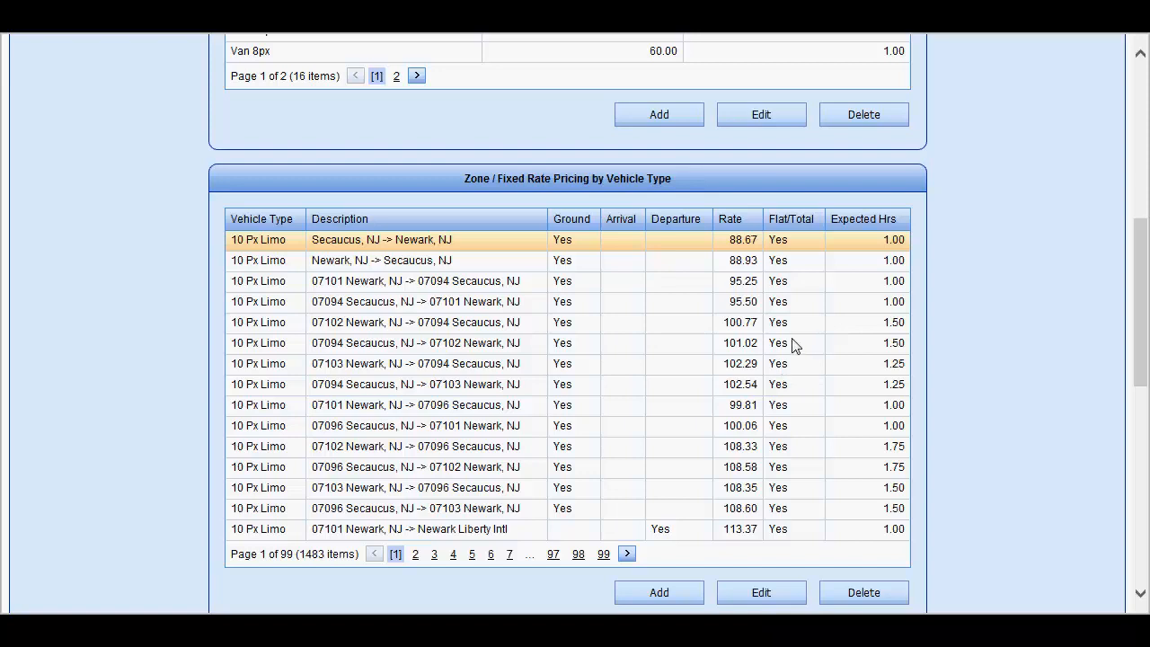
left_click(664, 592)
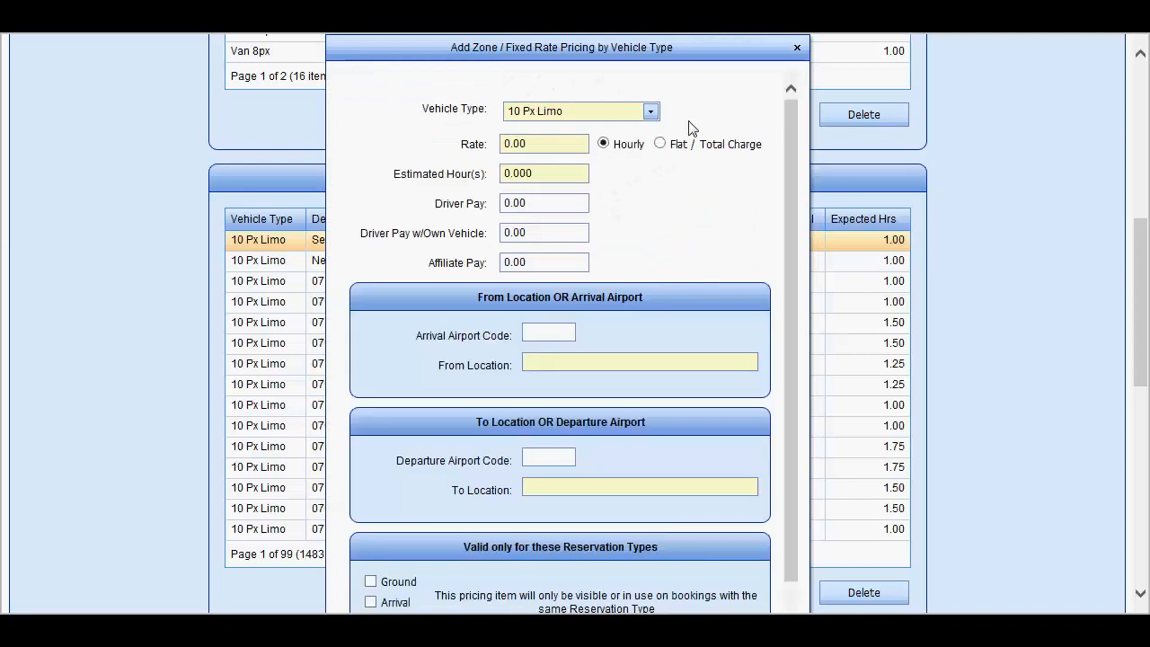
left_click(650, 111)
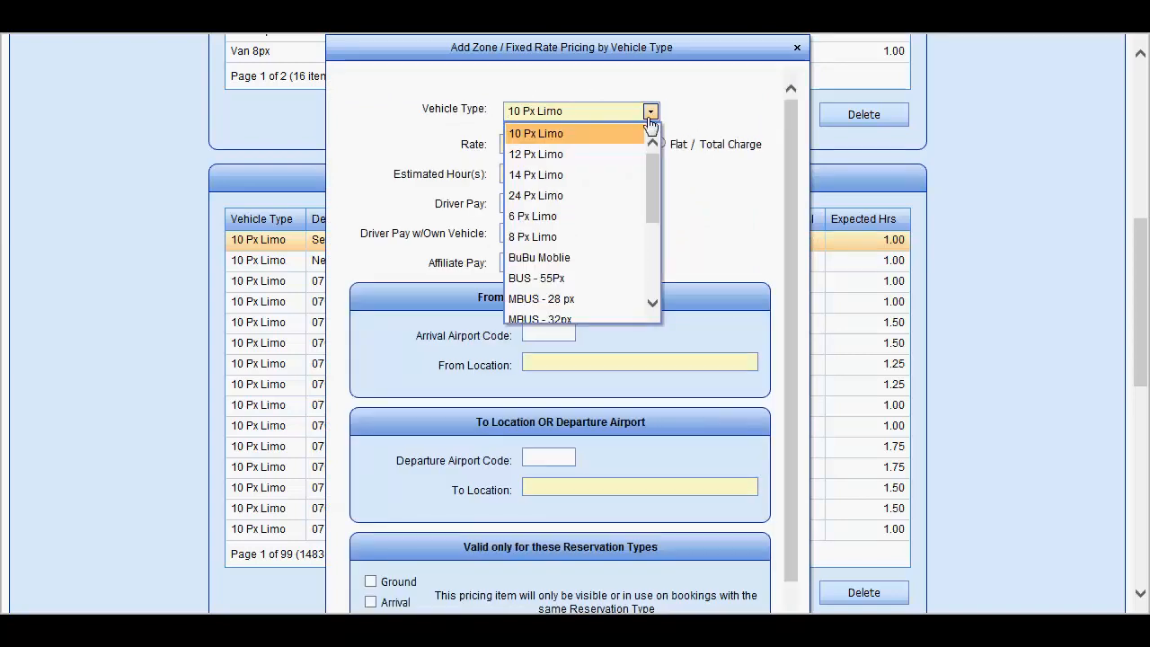
left_click(530, 237)
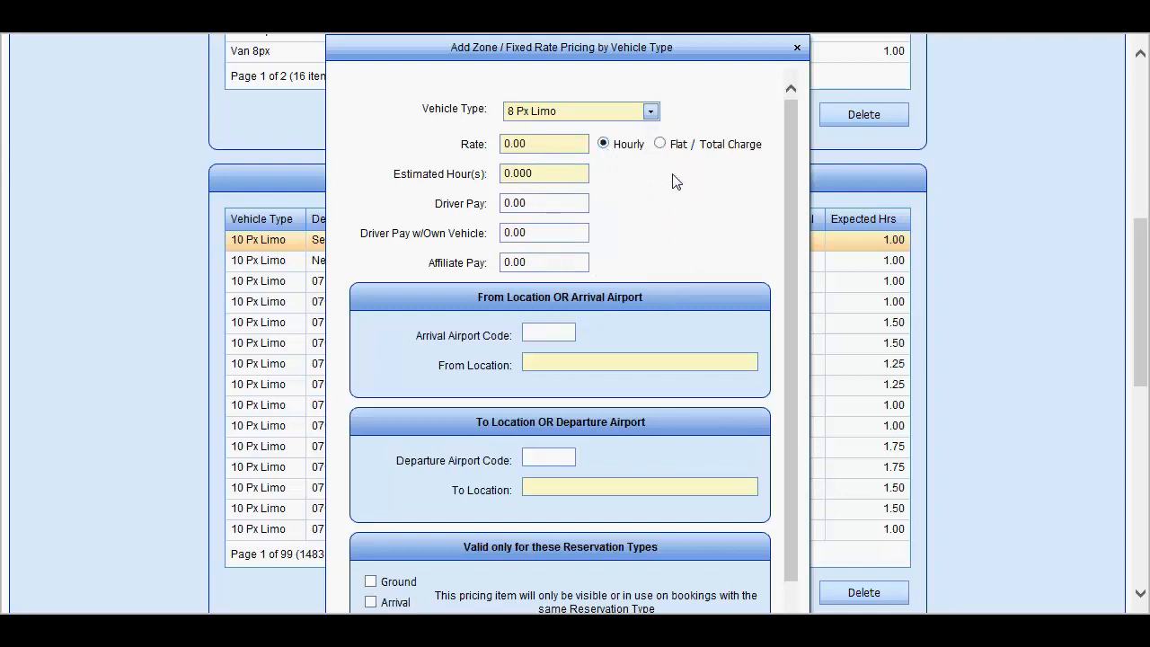
Set the zone item's rate to 75 as a Flat / Total Charge with 1 estimated hour.
left_click(527, 143)
left_click_drag(526, 143, 495, 149)
type("75")
left_click(525, 173)
left_click_drag(525, 173, 489, 173)
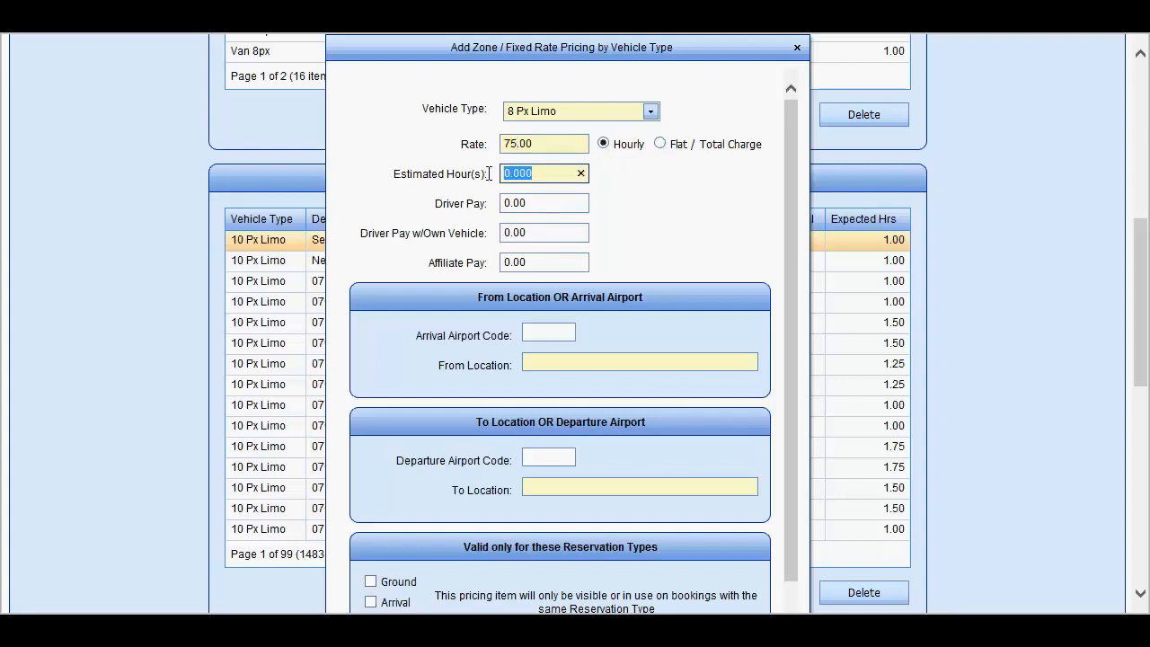
type("1")
left_click(661, 144)
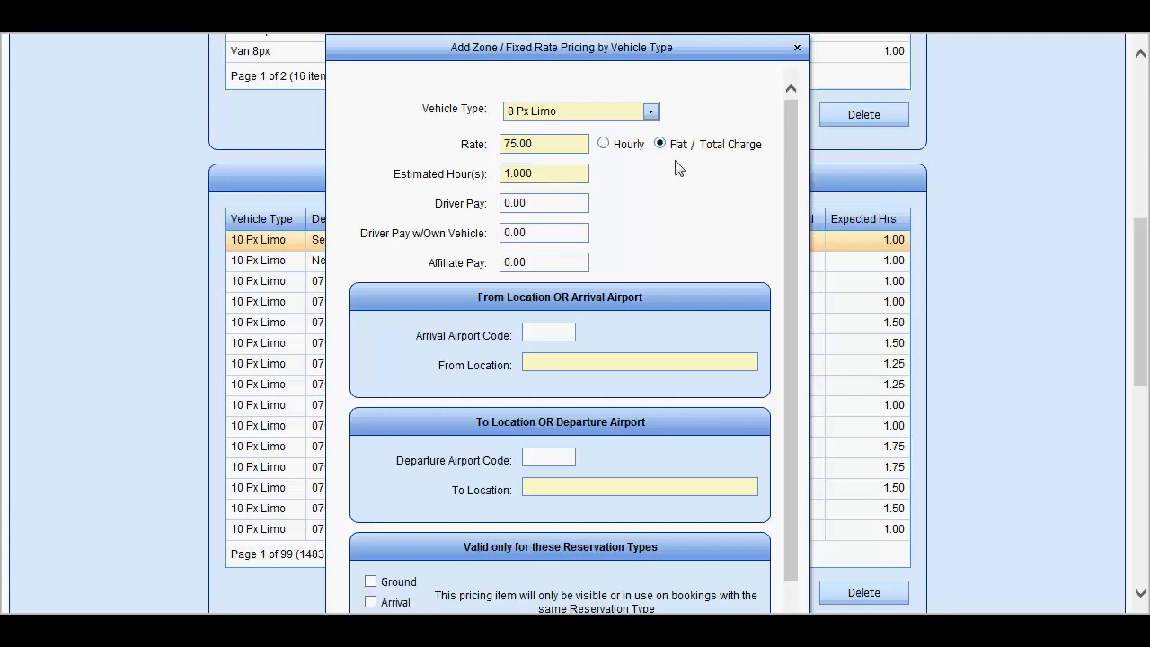
Enter LAX as the arrival airport code so that the From Location is filled in.
left_click_drag(540, 203, 496, 205)
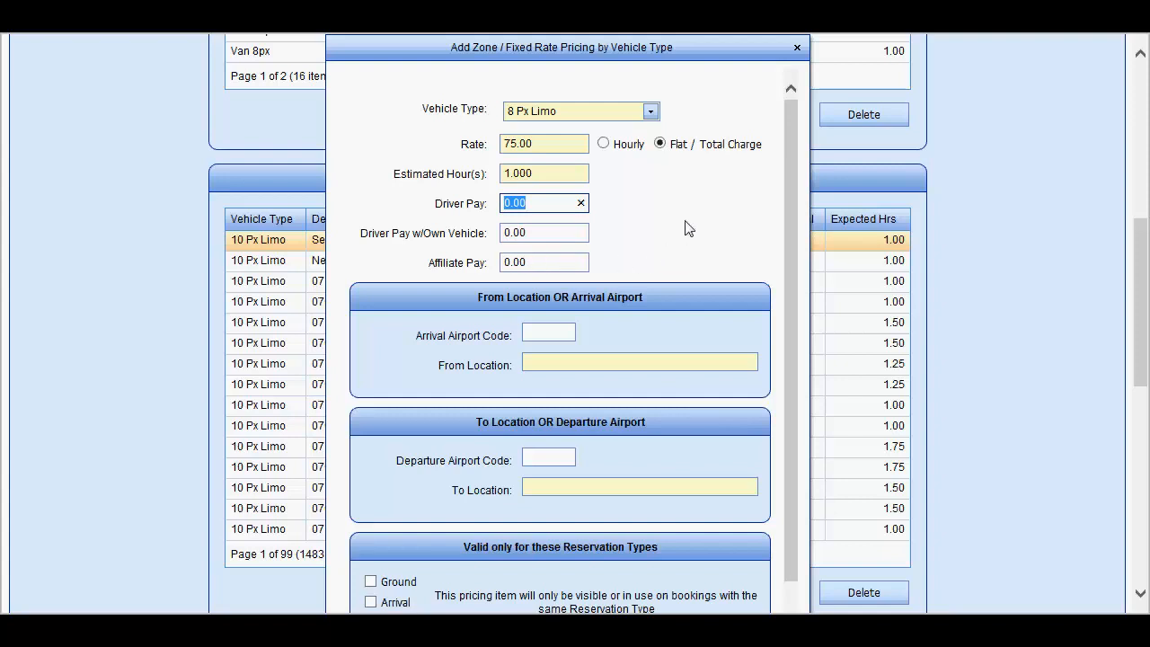
scroll(690, 230, "down", 1)
scroll(689, 229, "up", 1)
left_click(793, 606)
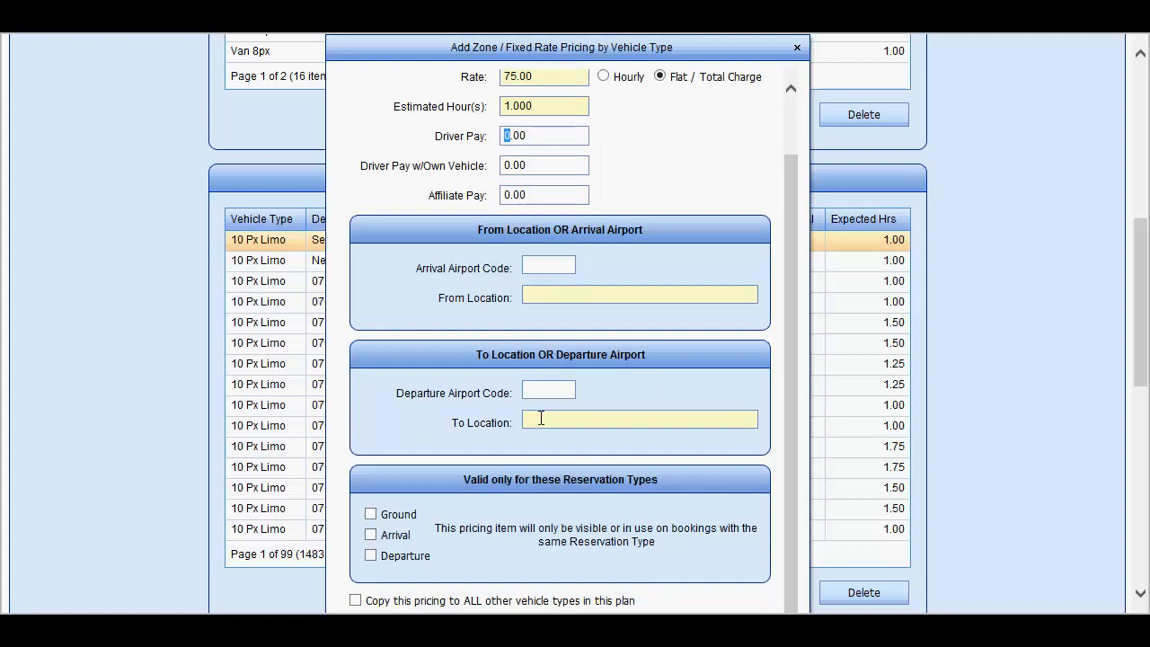
left_click(541, 264)
type("LAX")
left_click(550, 295)
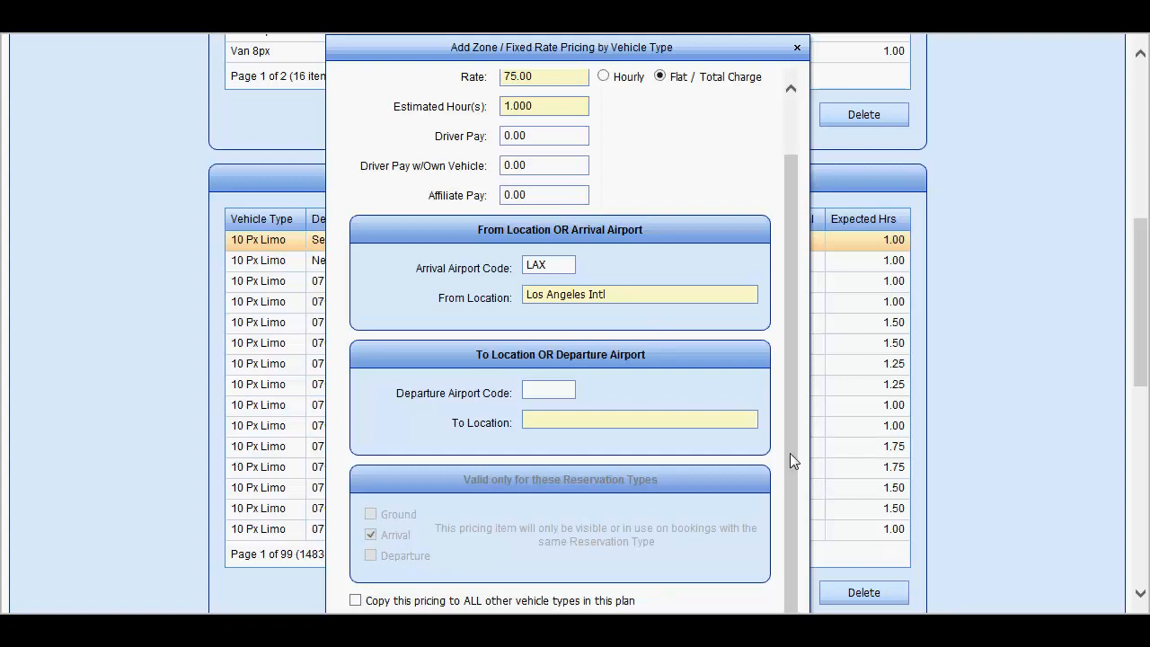
Enter THERE as the To Location and enable automatic creation of a reversed duplicate of the item.
scroll(790, 453, "down", 1)
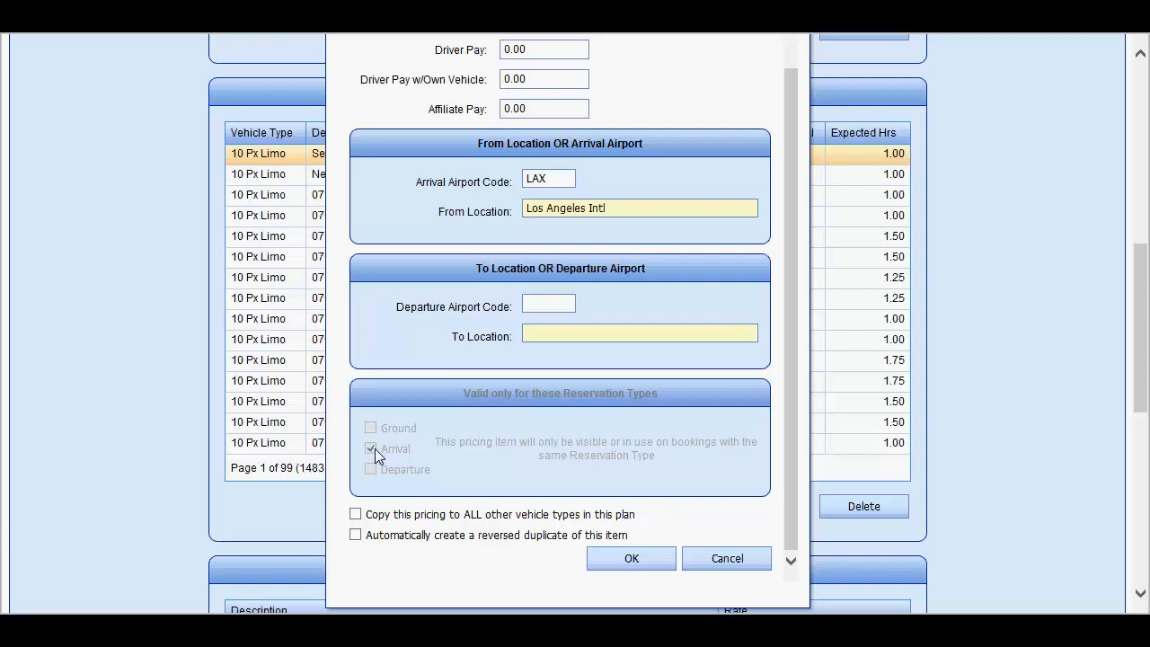
left_click(541, 334)
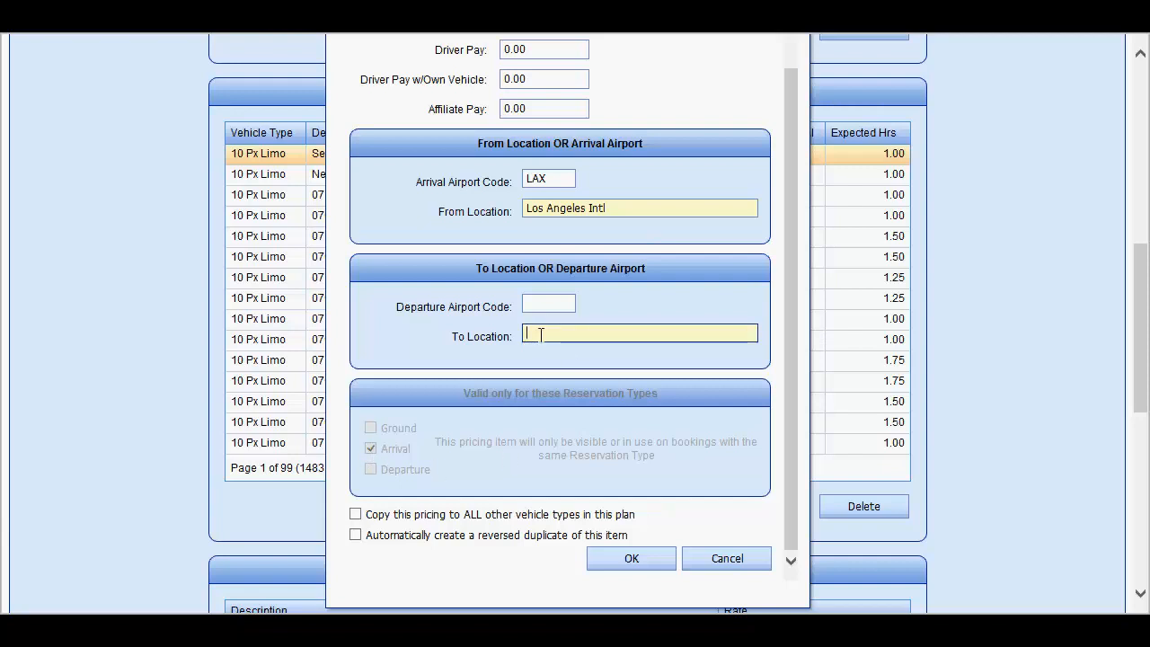
type("THERE")
left_click(356, 537)
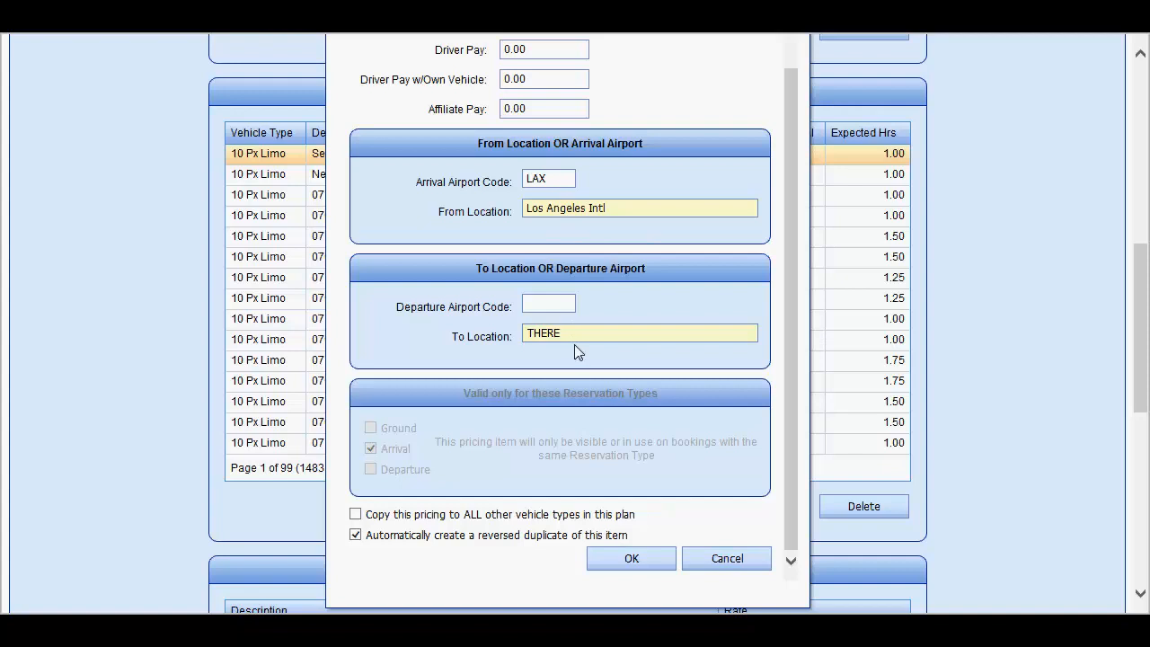
Review the zone item's arrival airport and reservation type settings, and save the pricing item.
scroll(576, 351, "up", 2)
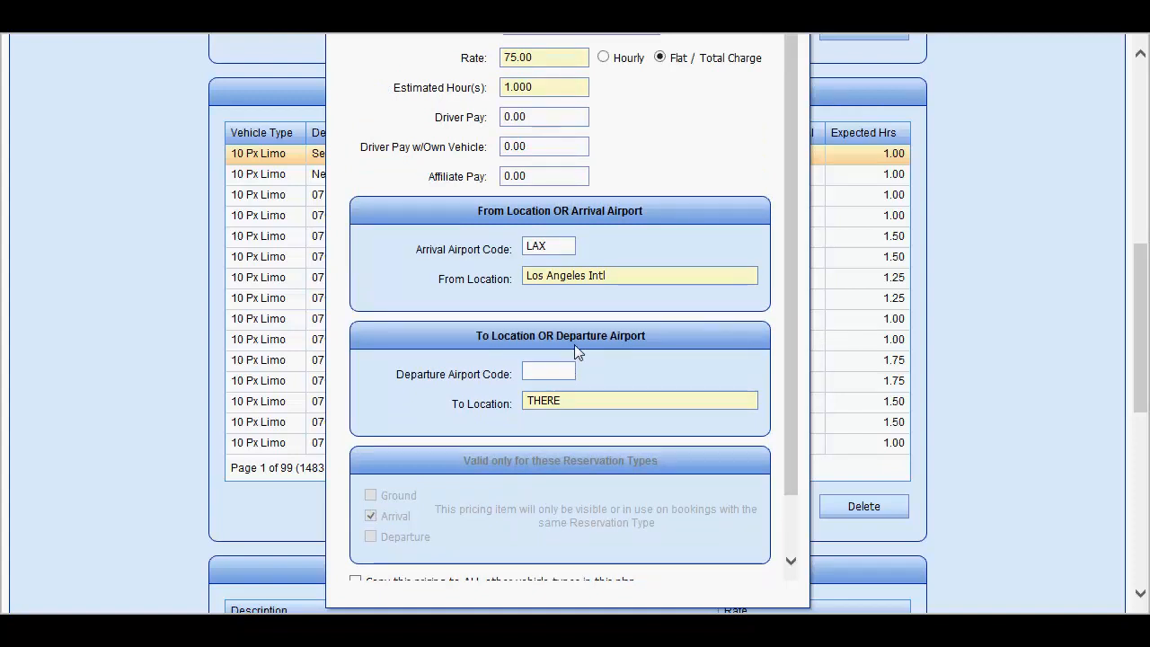
left_click(553, 246)
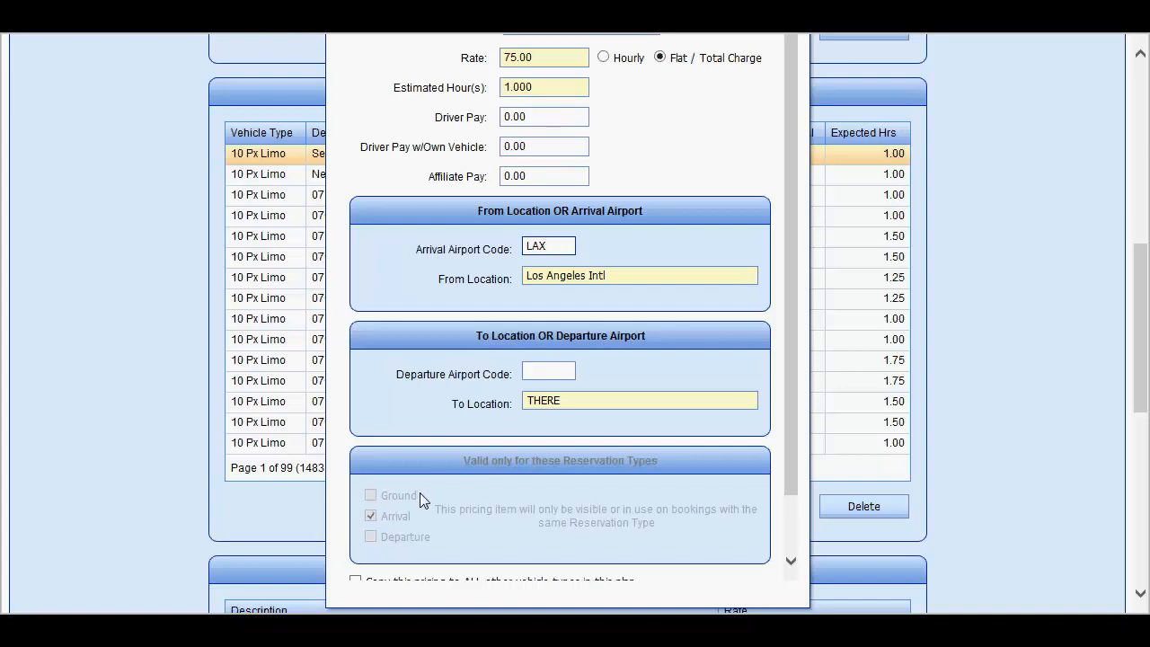
scroll(396, 499, "down", 3)
left_click(635, 473)
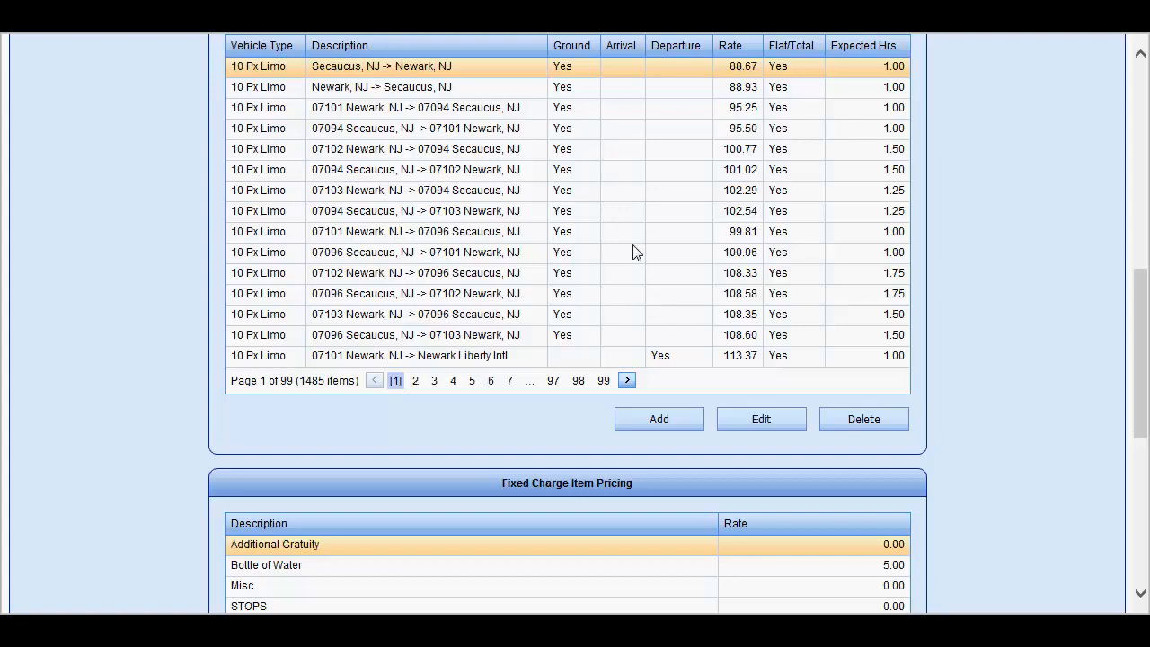
Start a new Fixed Charge pricing item with the description TEST and a rate of 45.00.
scroll(633, 251, "up", 4)
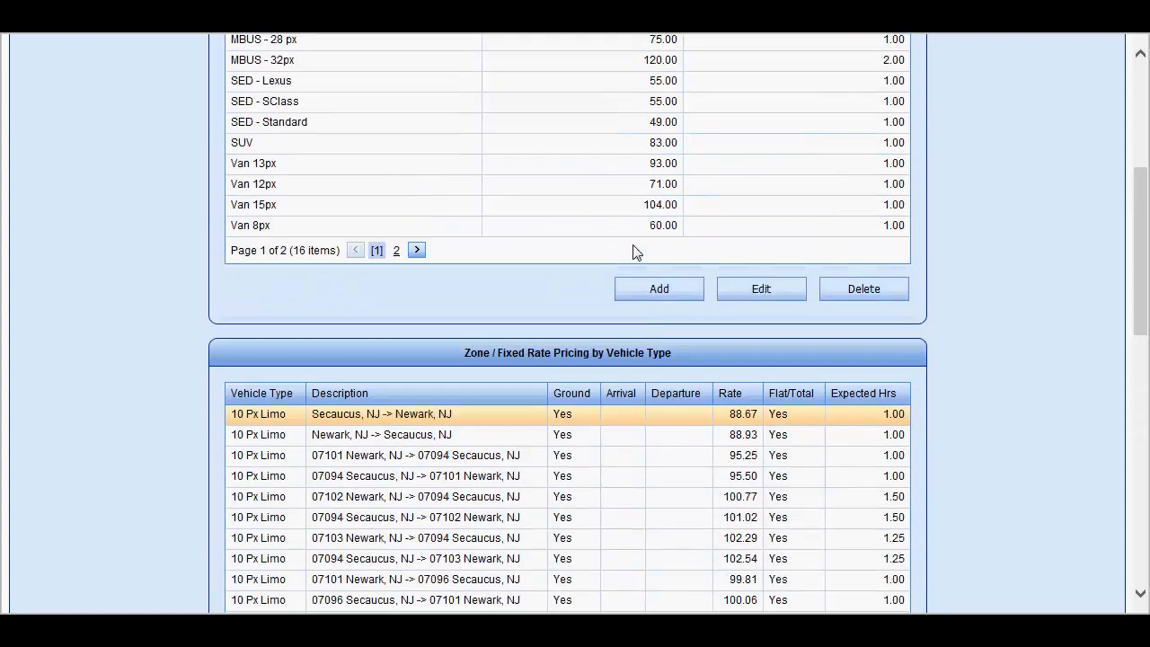
scroll(633, 252, "down", 7)
scroll(632, 246, "down", 1)
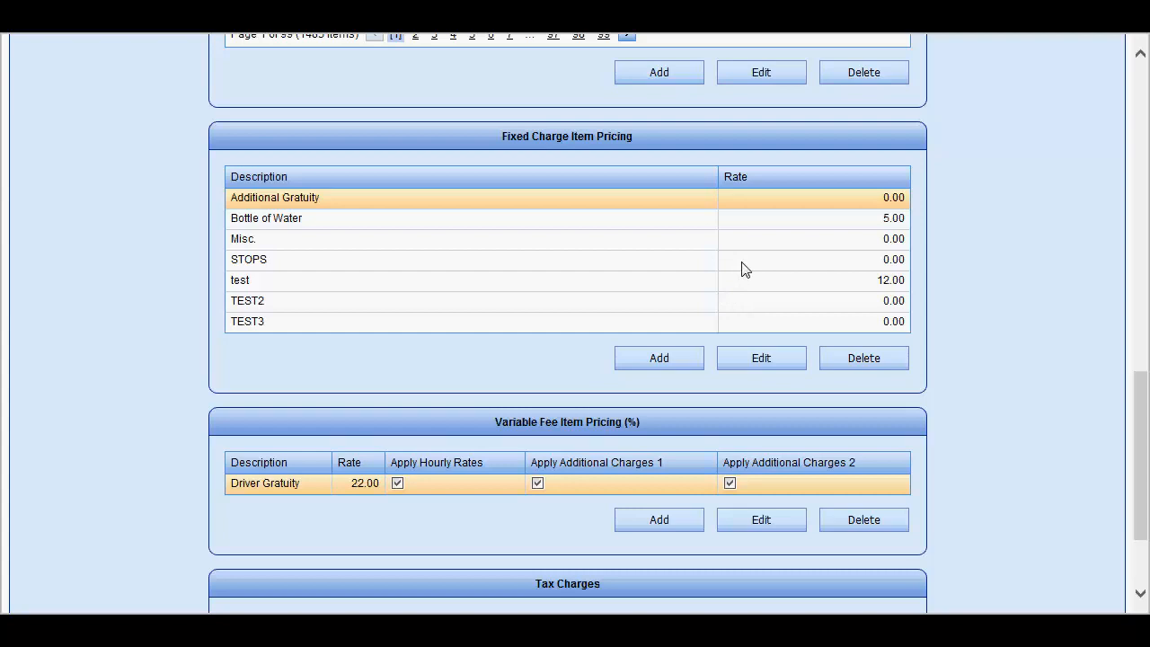
scroll(743, 268, "down", 1)
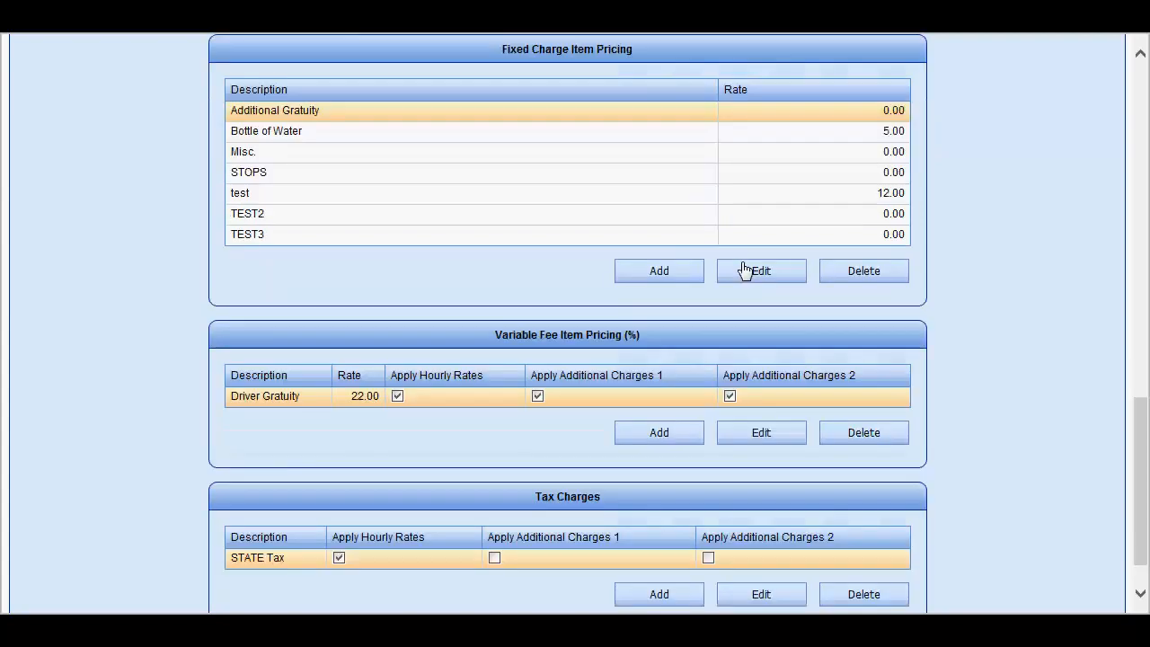
left_click(659, 273)
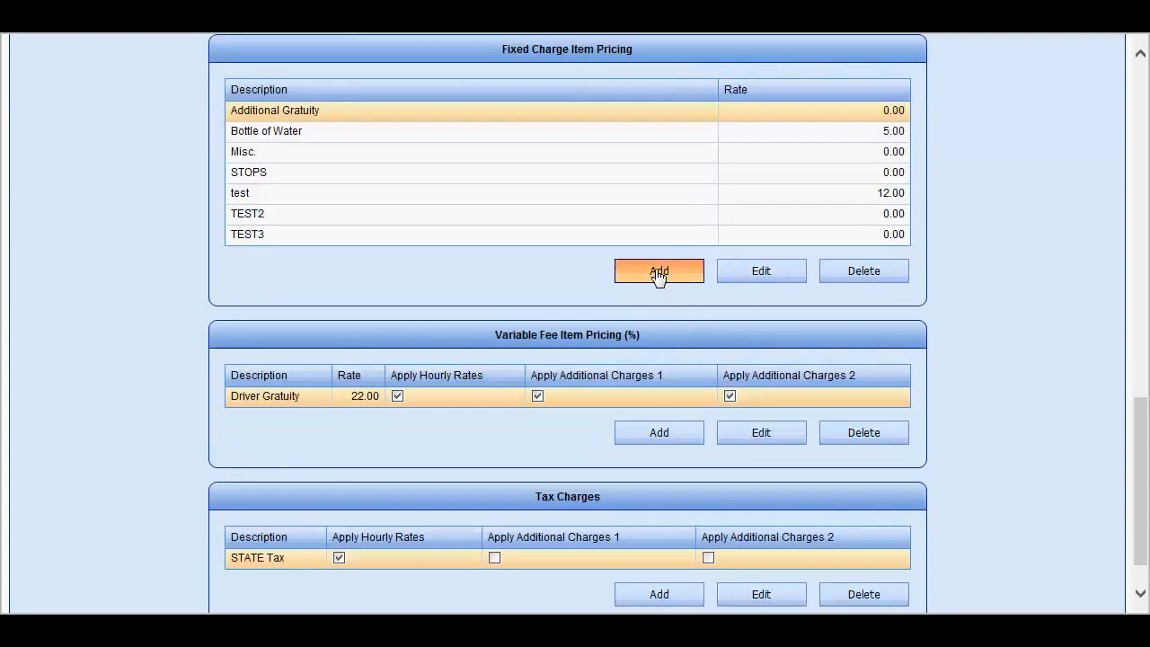
left_click(580, 220)
type("TEST")
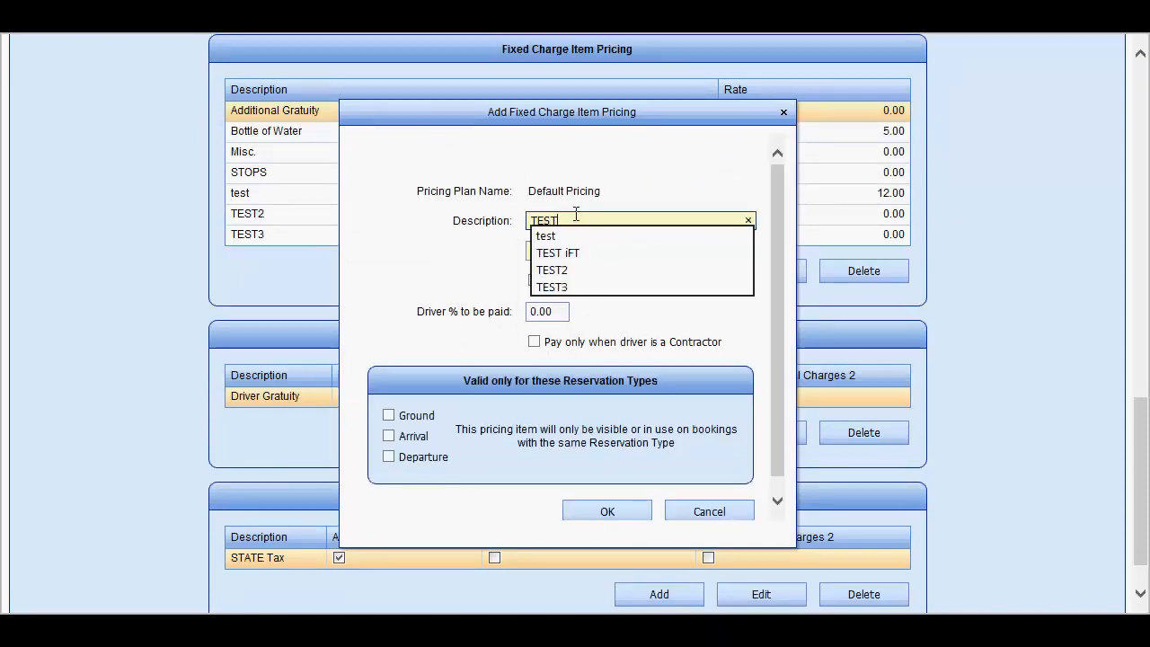
key("Tab")
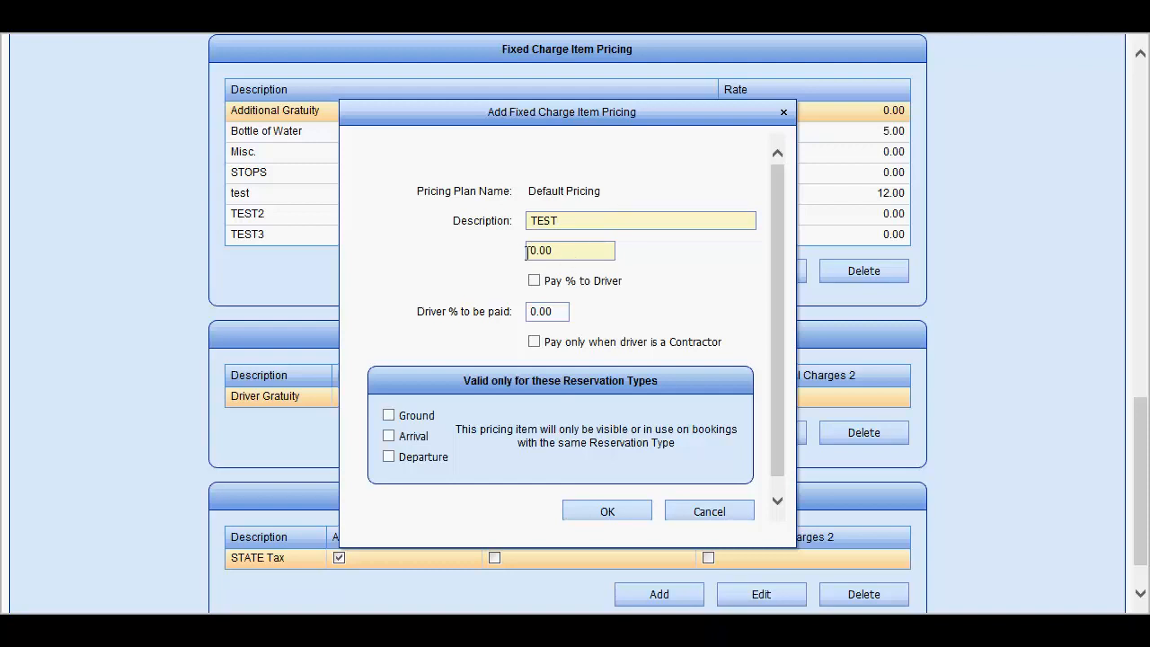
left_click_drag(566, 251, 523, 251)
type("45.00")
Try paying the driver 100% of the TEST charge, and turn the driver percentage payment off again.
left_click(535, 282)
left_click_drag(559, 311, 517, 309)
type("100")
left_click(535, 281)
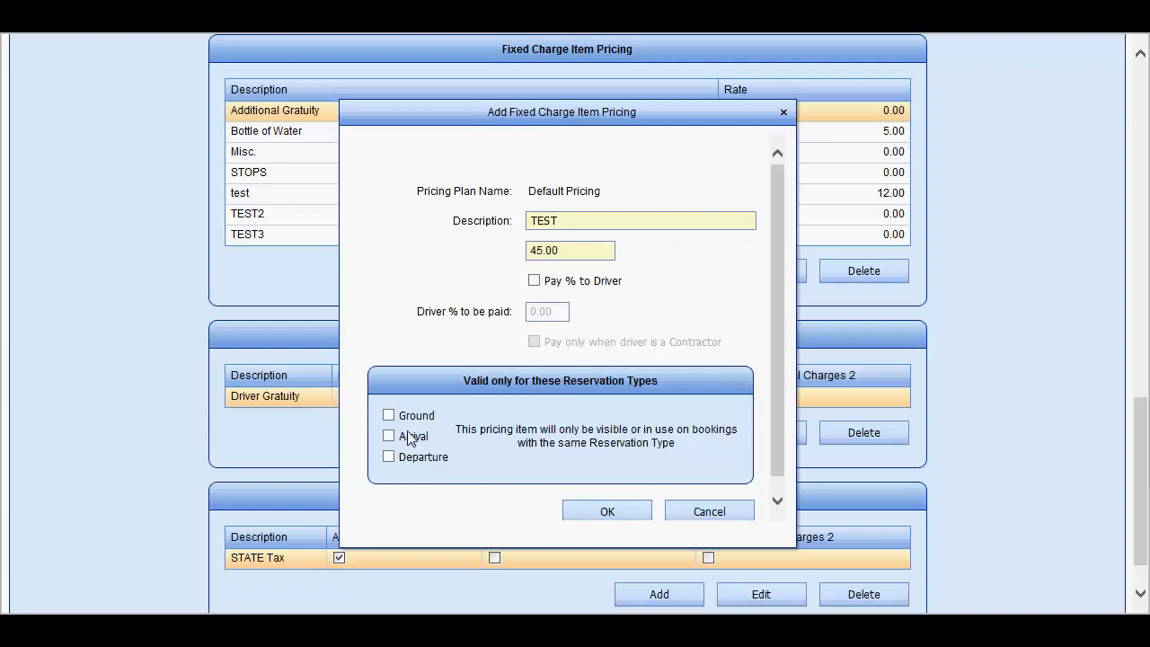
Make the TEST fixed charge valid only for Ground reservations and save it.
scroll(642, 417, "down", 1)
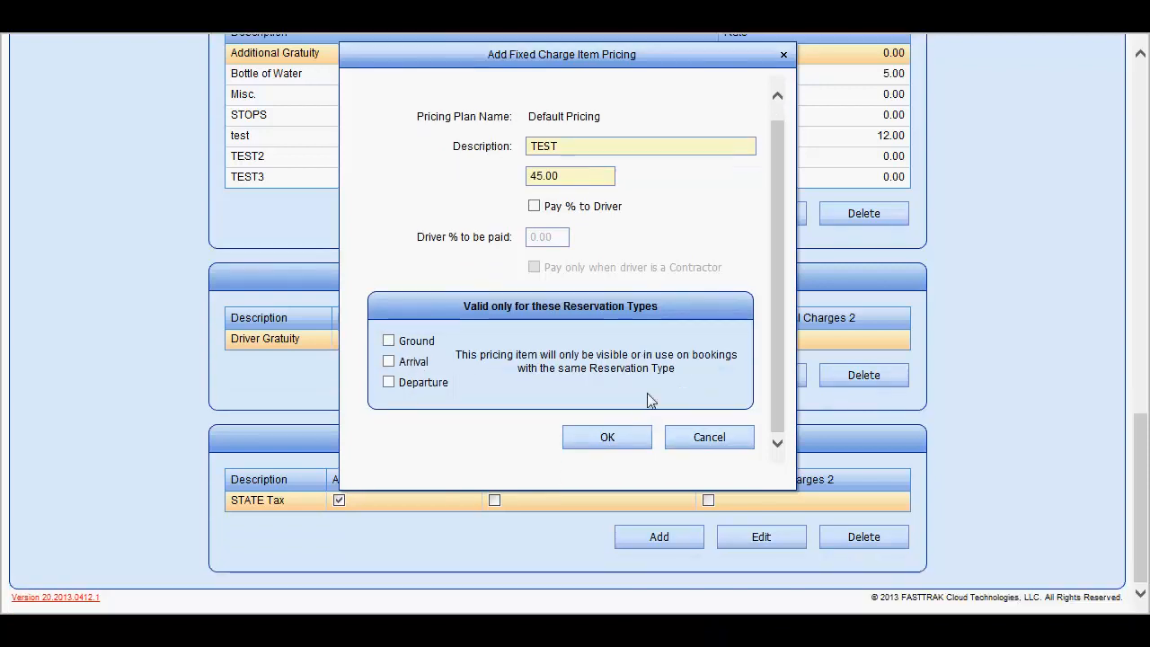
left_click(388, 341)
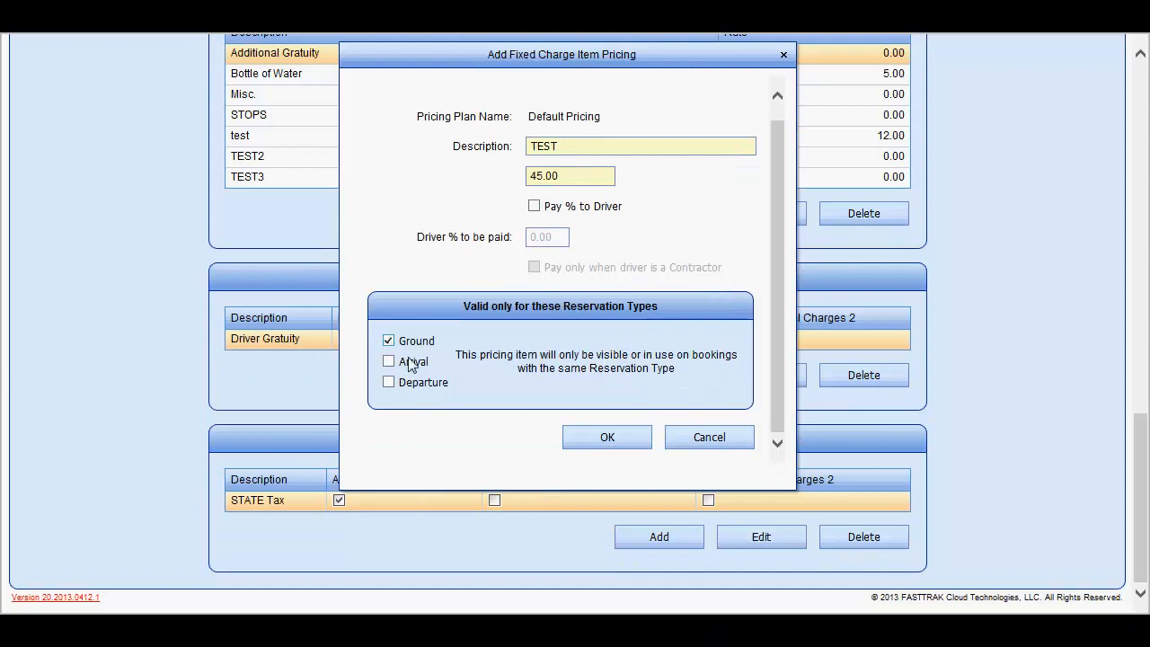
left_click(608, 437)
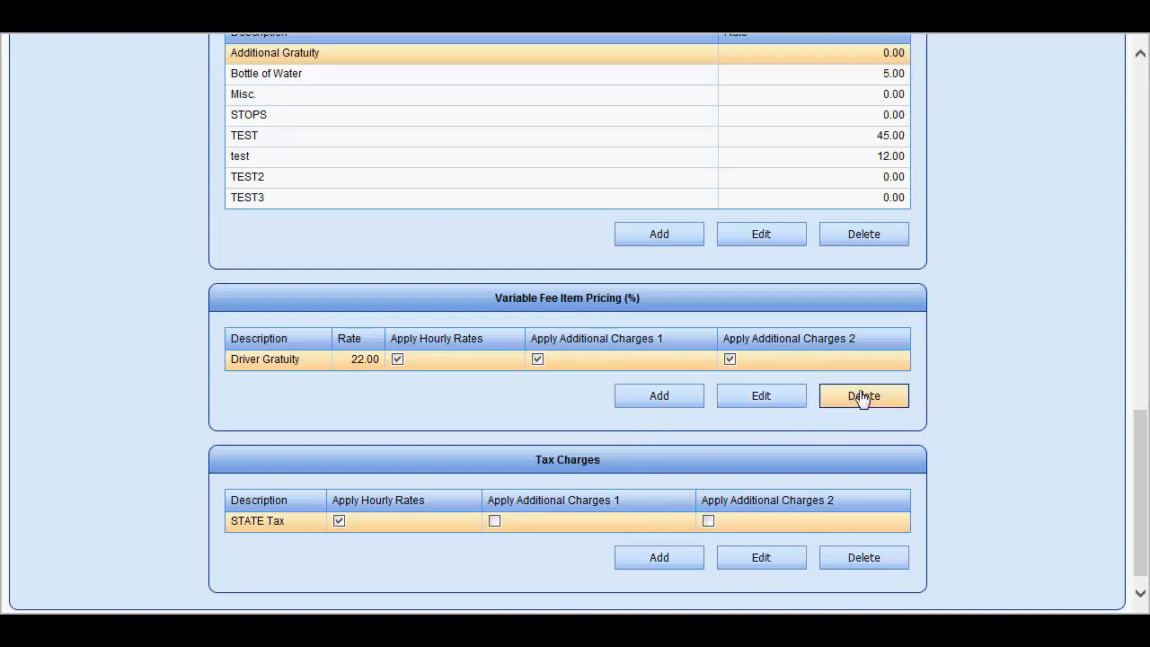
Start a new Variable Fee pricing item with the description TEST and a rate of 7%.
left_click(662, 401)
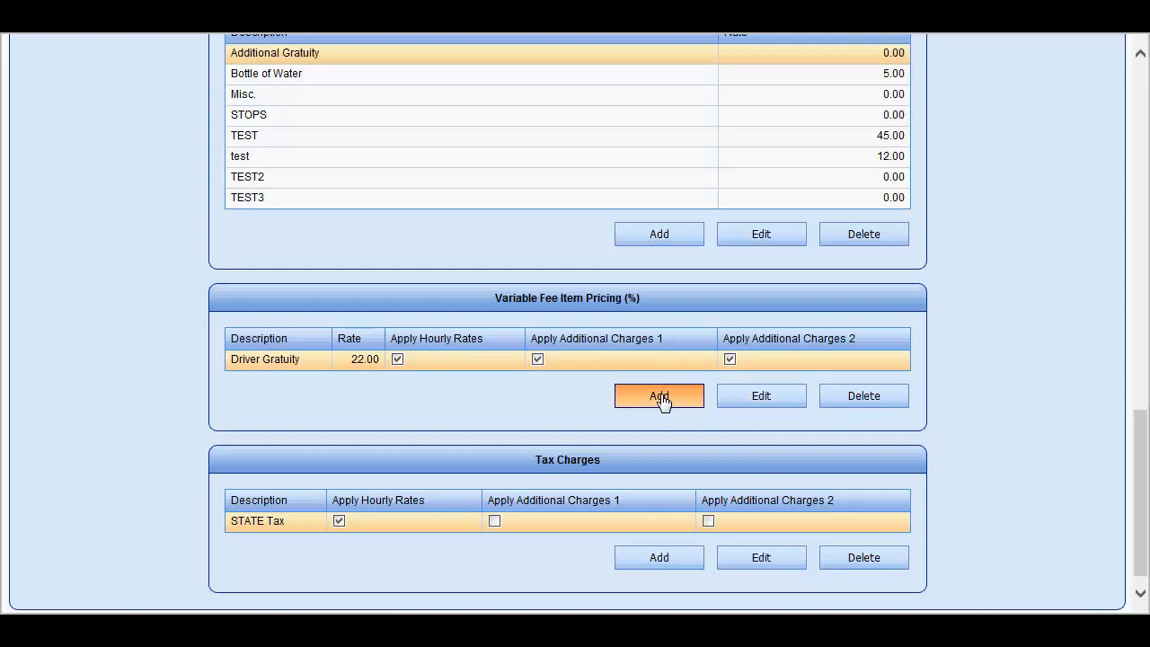
left_click(521, 156)
type("TEST")
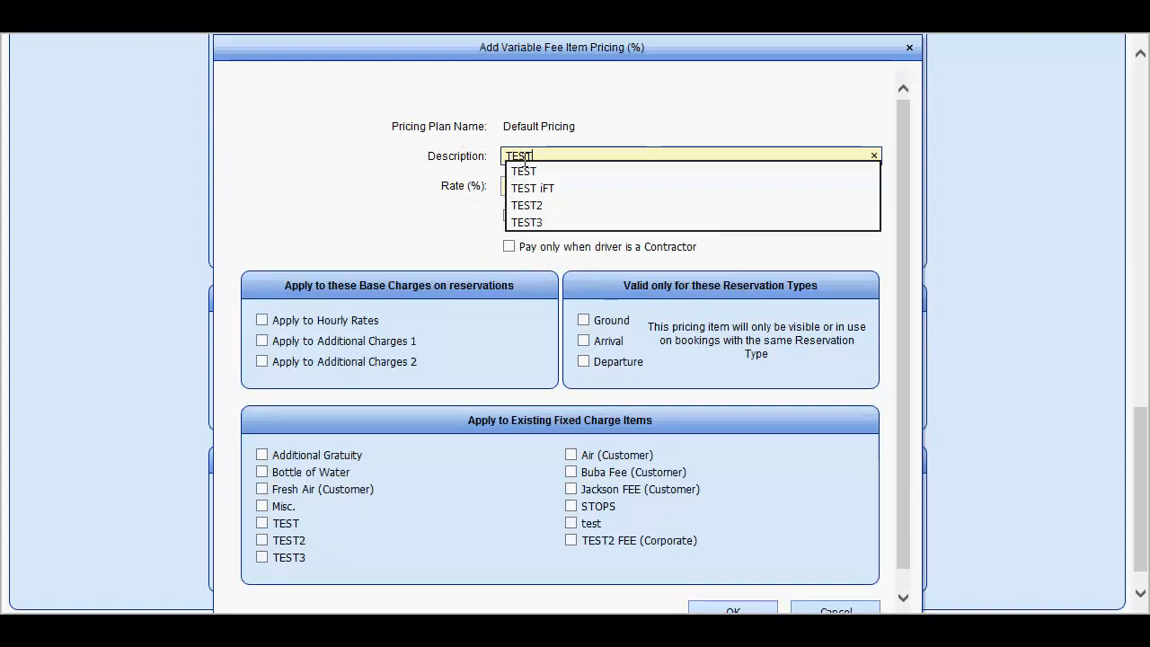
left_click(529, 176)
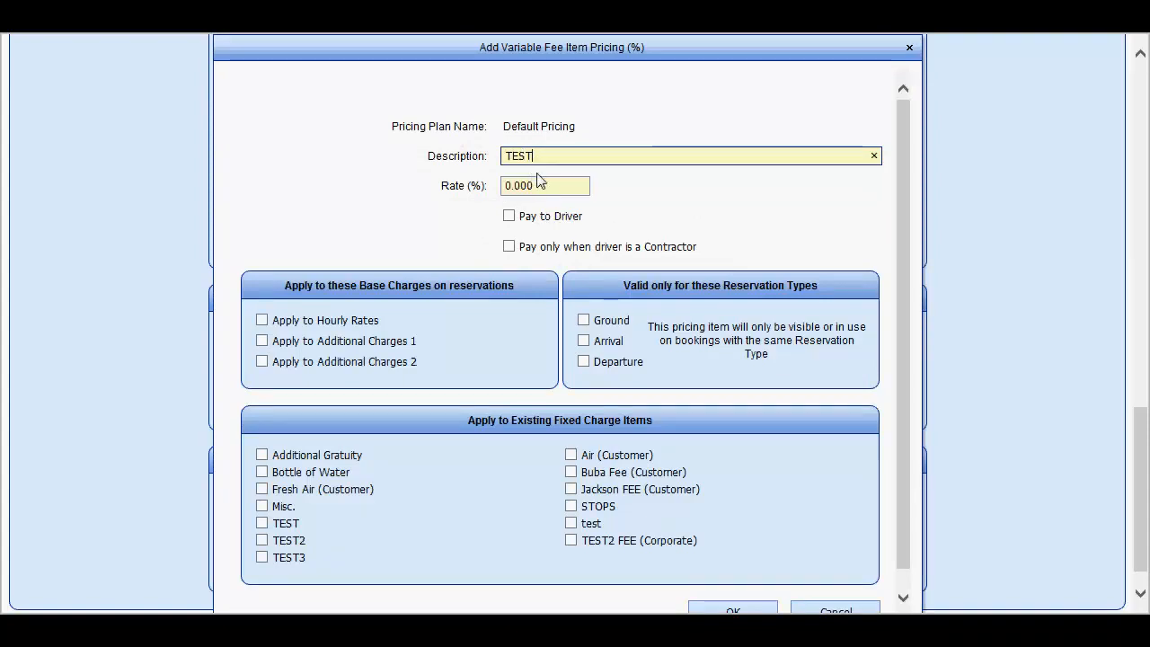
left_click(542, 187)
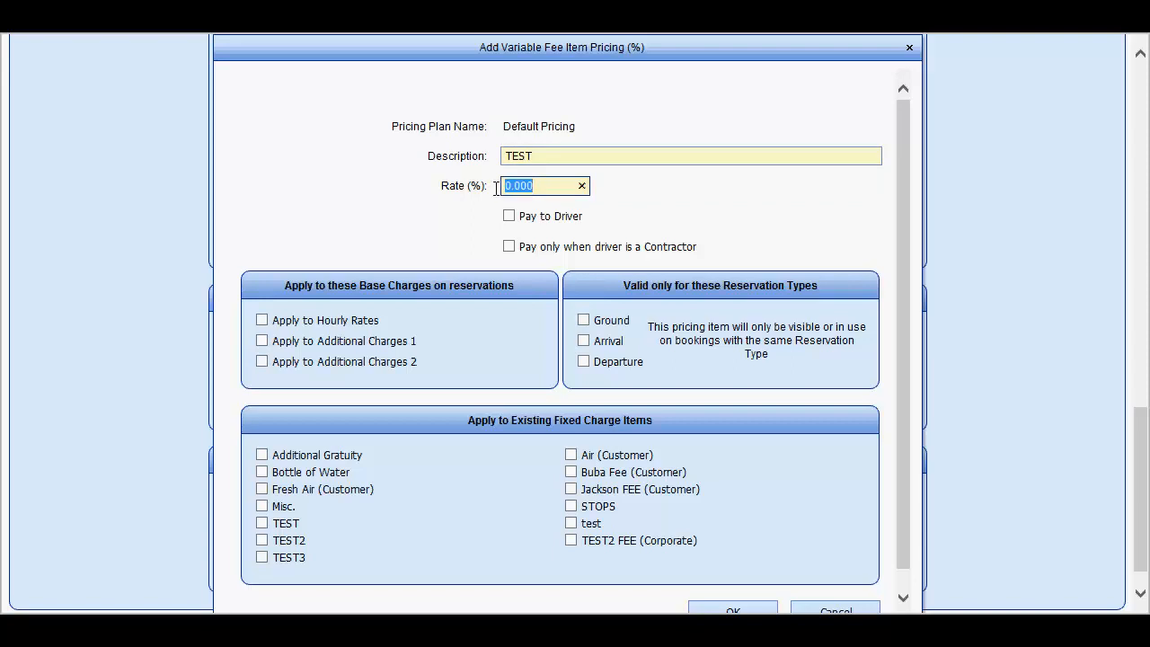
type("7")
Apply the TEST variable fee to Hourly Rates, Additional Charges 1, Bottle of Water, Fresh Air (Customer) and Misc.
left_click(261, 321)
left_click(261, 342)
left_click(262, 472)
left_click(263, 490)
left_click(261, 506)
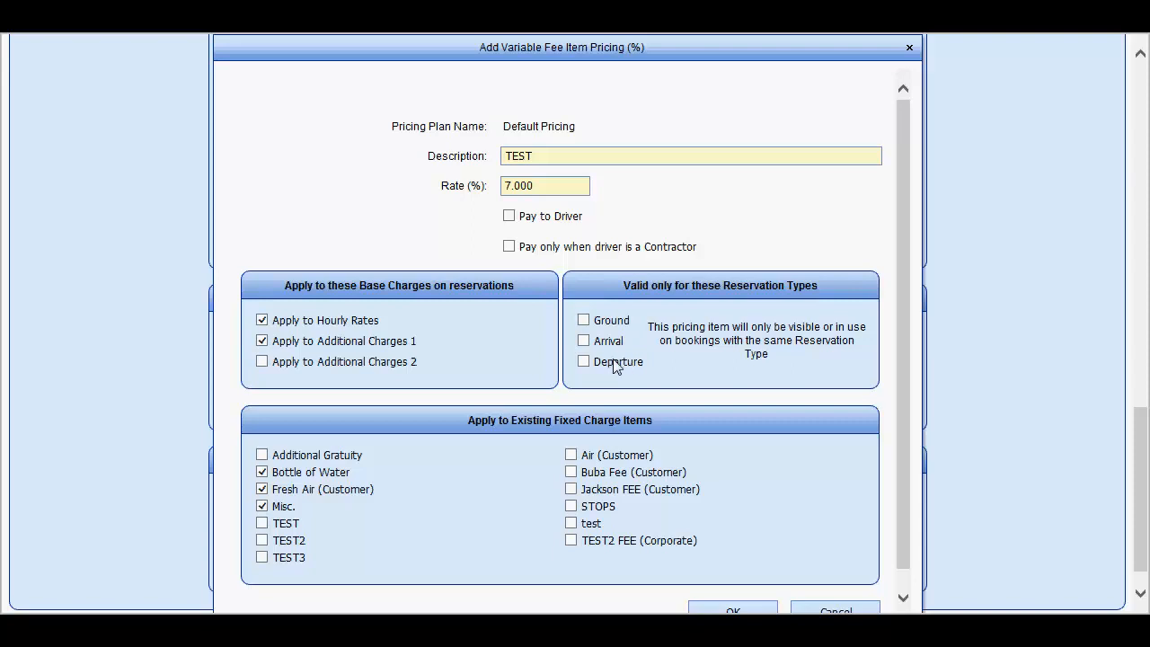
Make the TEST variable fee valid for Ground, Arrival and Departure reservations, and save the item.
left_click(584, 321)
left_click(585, 342)
left_click(585, 362)
scroll(774, 540, "down", 1)
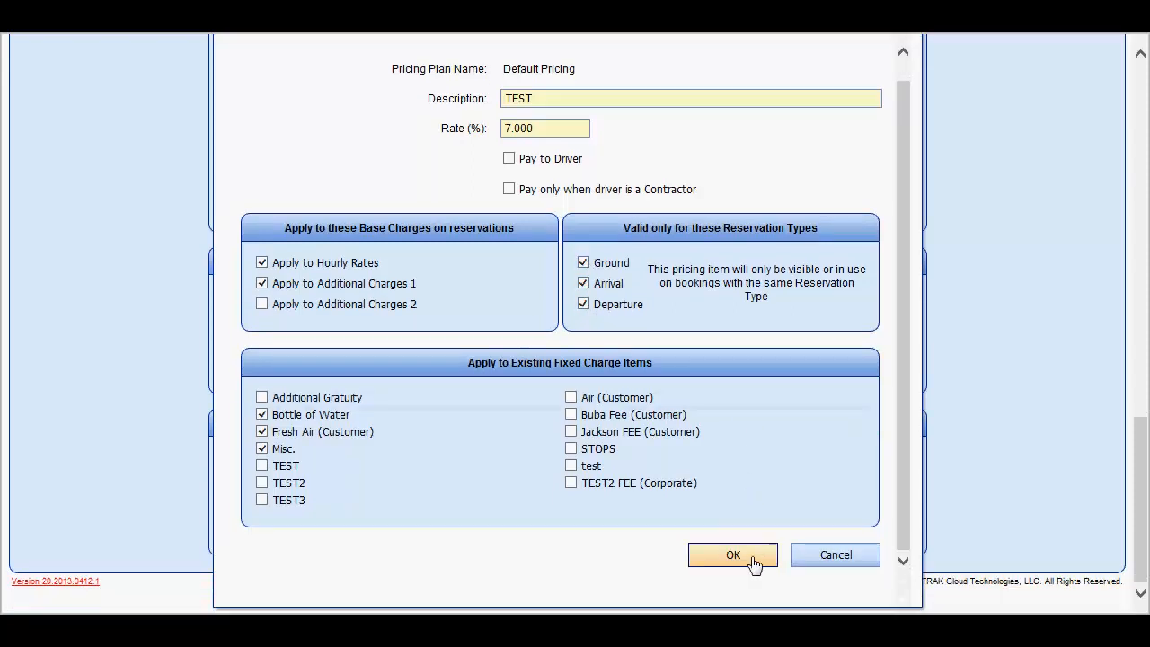
left_click(735, 554)
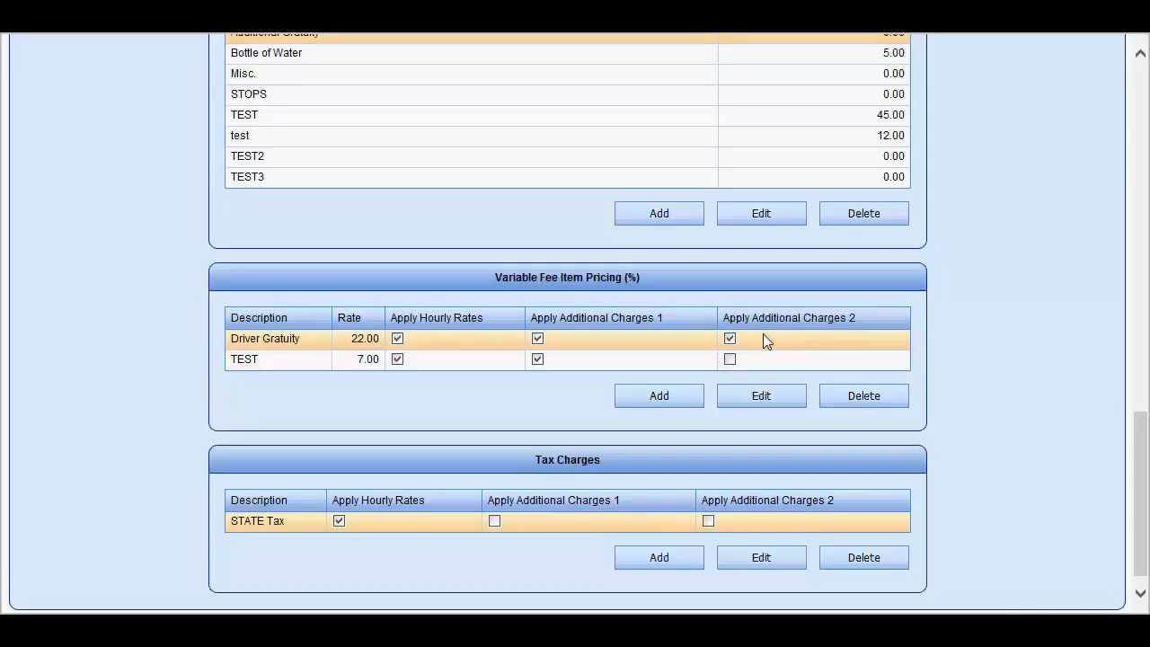
Start a new Tax pricing item described as TAX, valid for Ground reservations and applied to Hourly Rates.
scroll(763, 339, "down", 1)
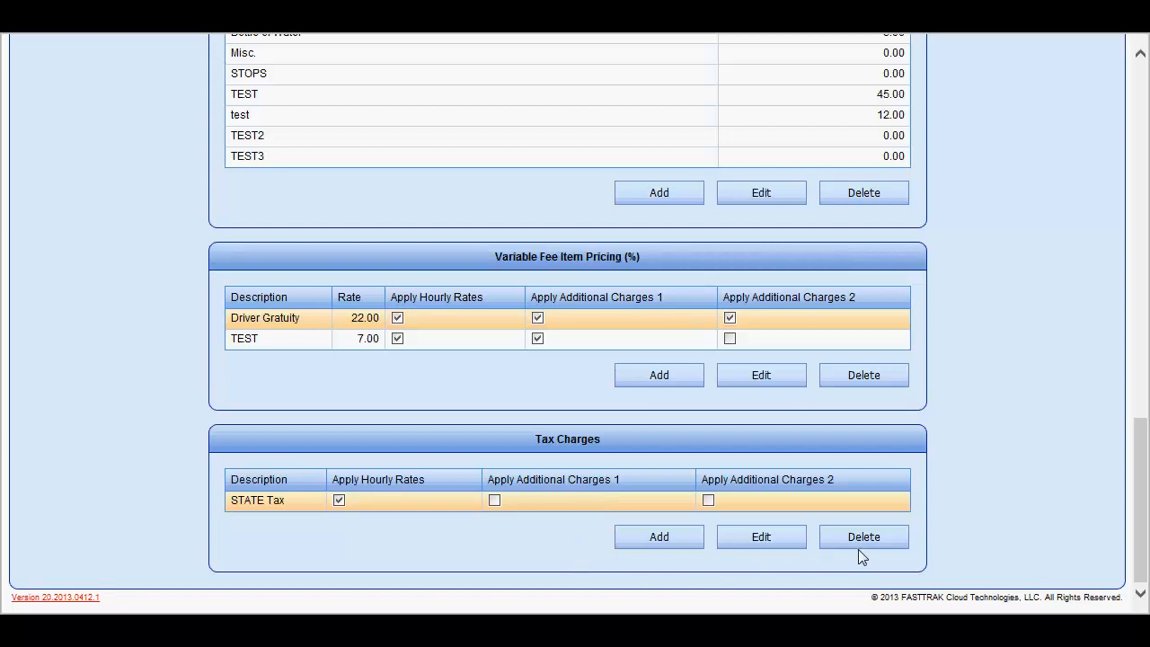
left_click(657, 541)
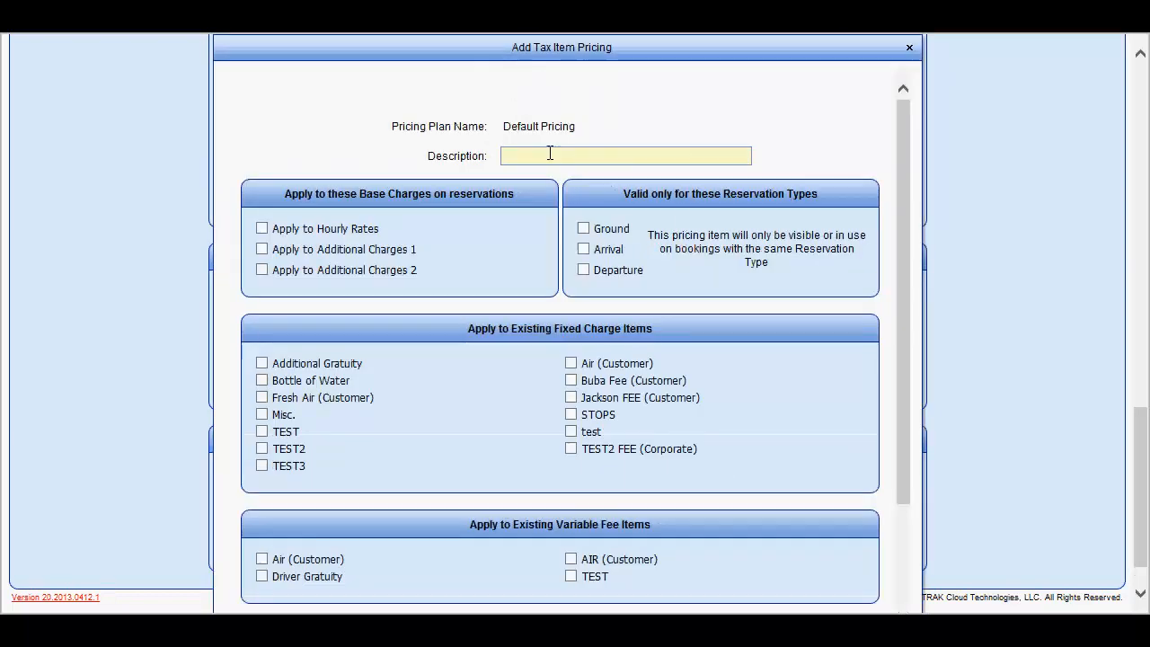
left_click(533, 157)
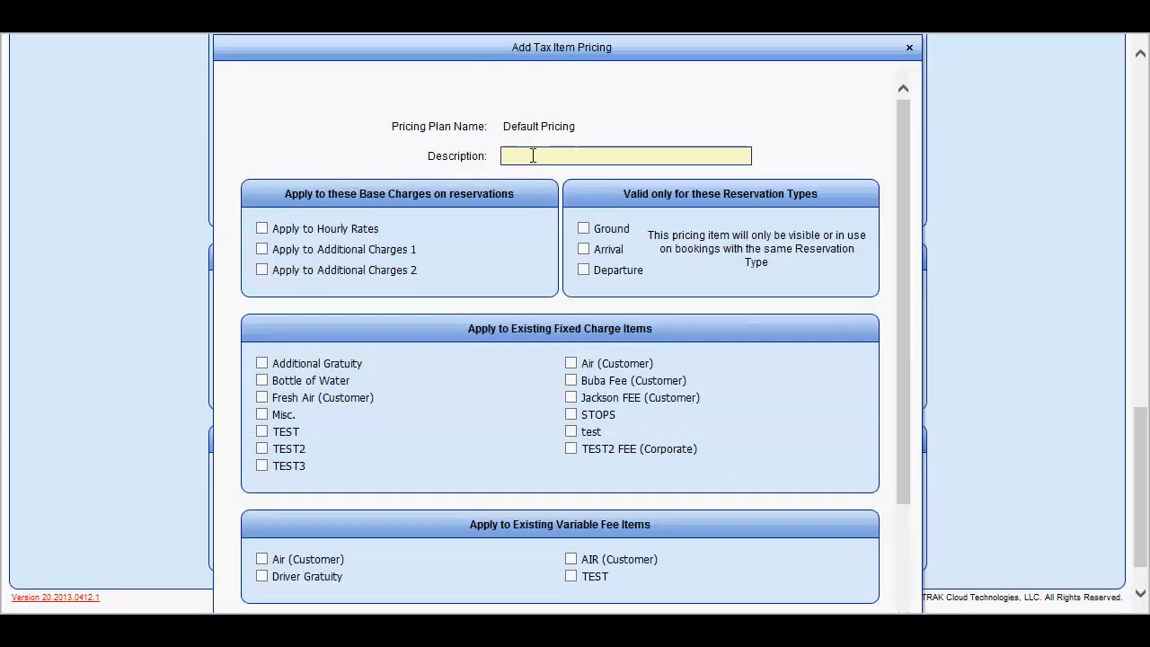
type("T")
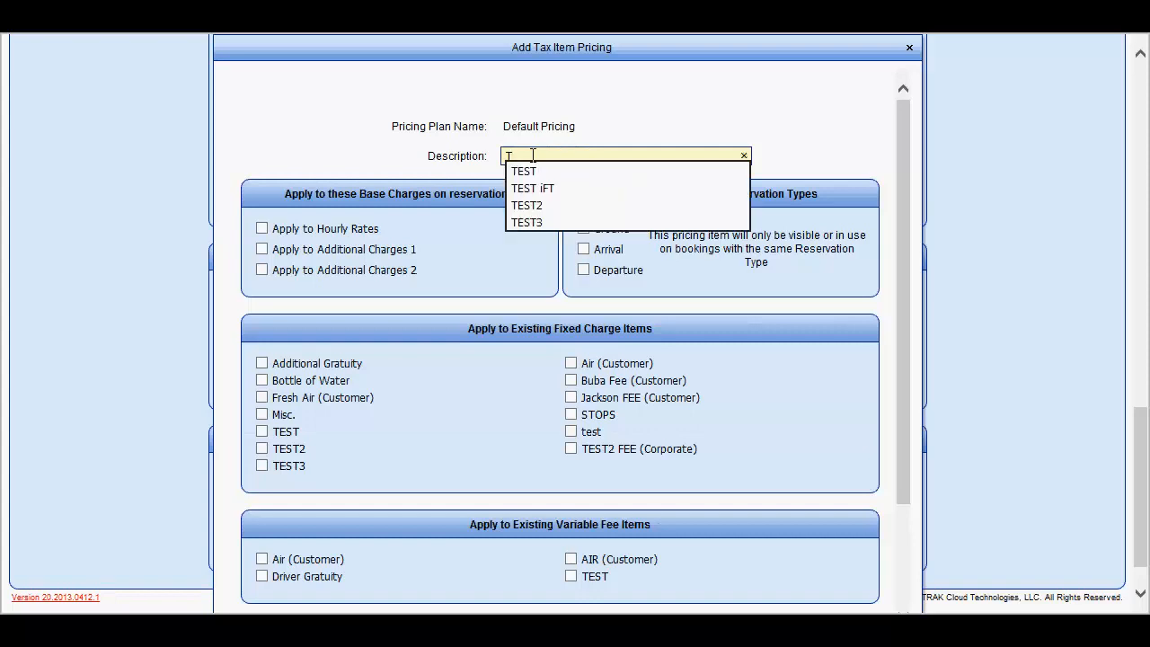
type("AX")
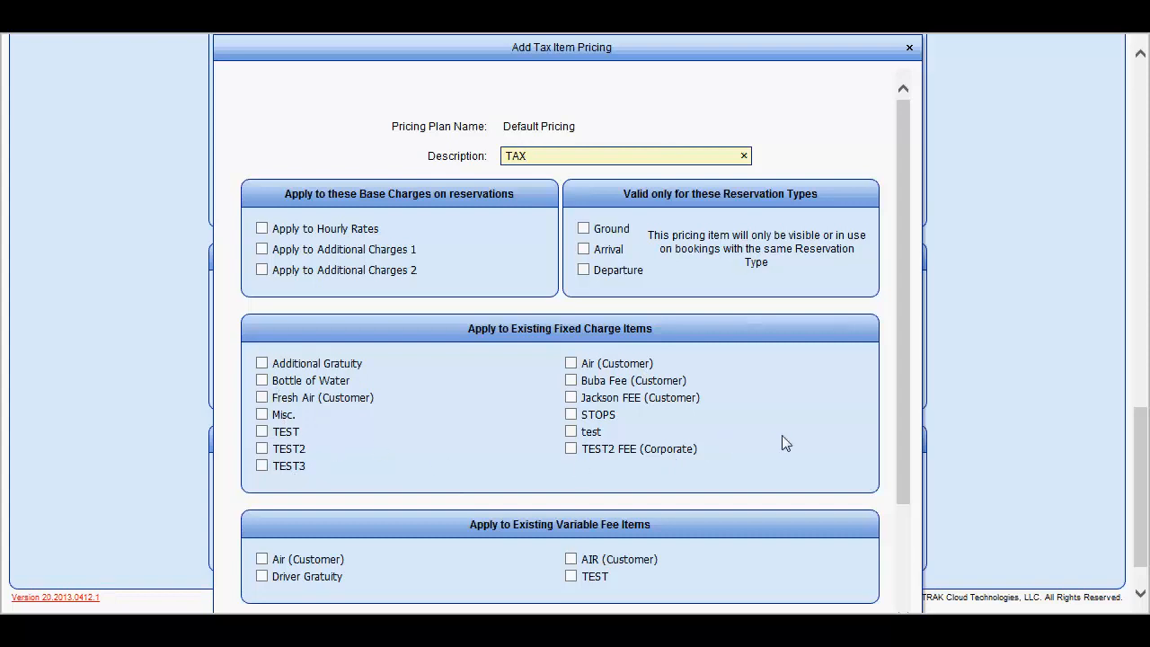
left_click(584, 229)
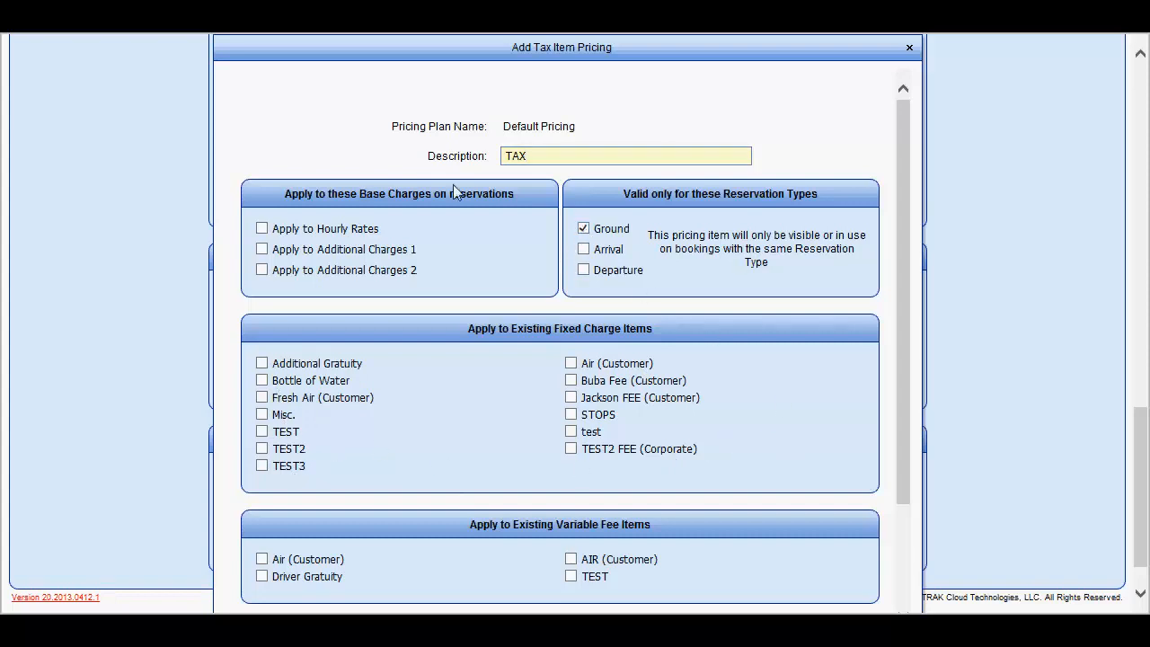
left_click(261, 229)
Add a tax rate of 5.000 with location 111 and code 1111 to the TAX item, and save the item.
scroll(806, 437, "down", 3)
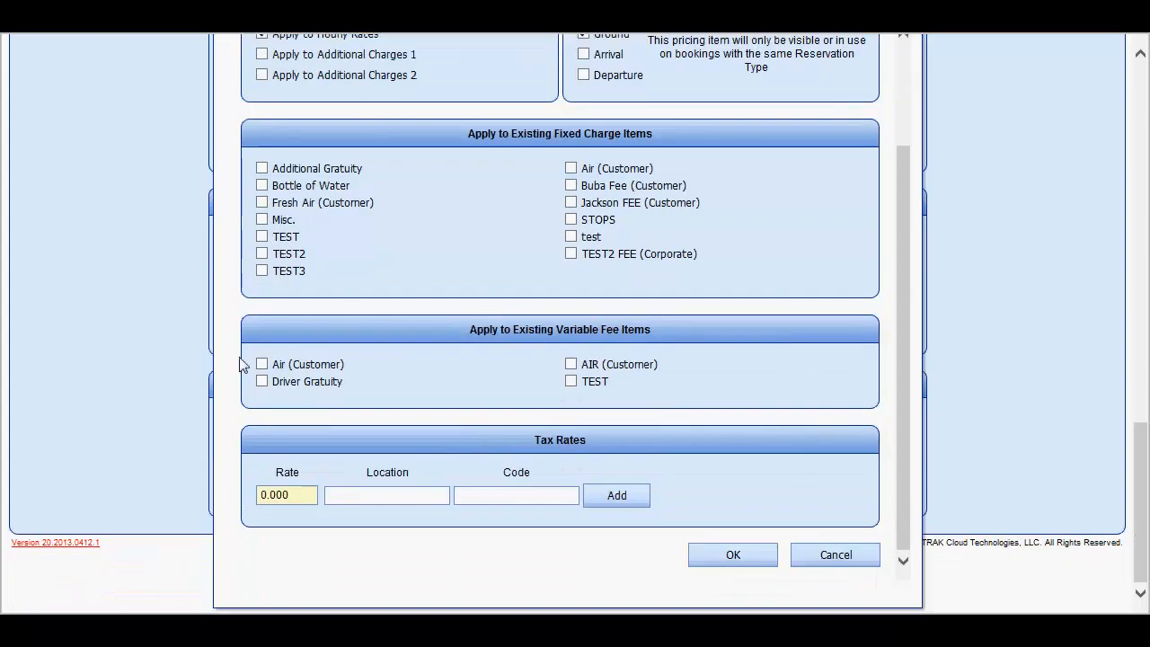
left_click(406, 494)
type("111")
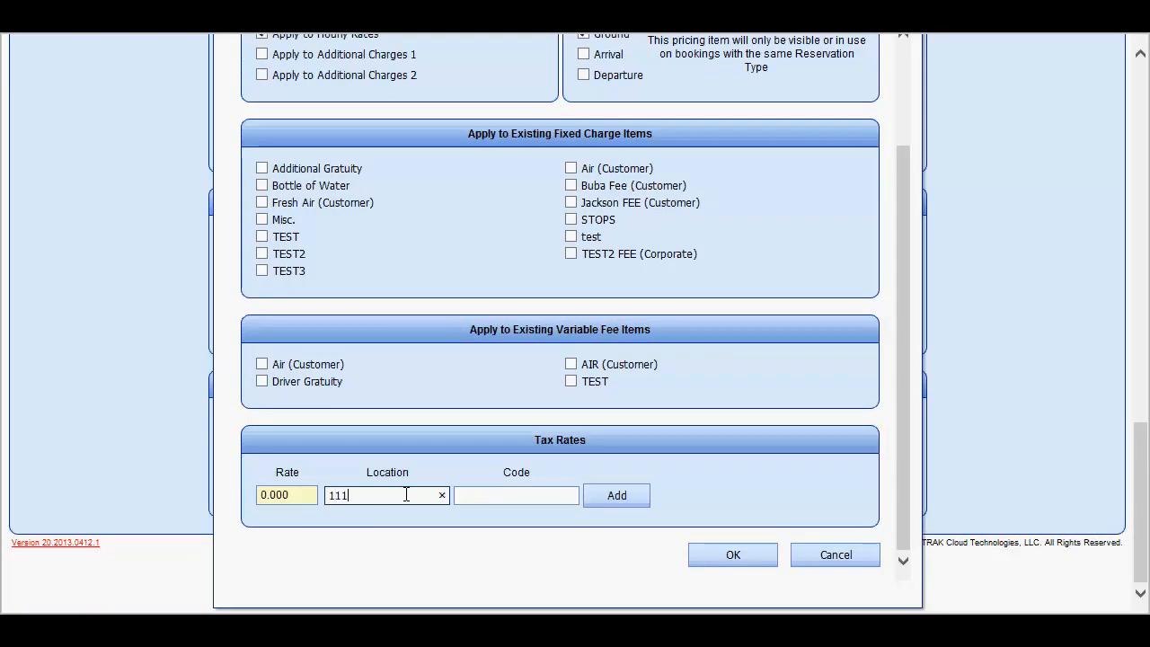
left_click(493, 498)
type("1111")
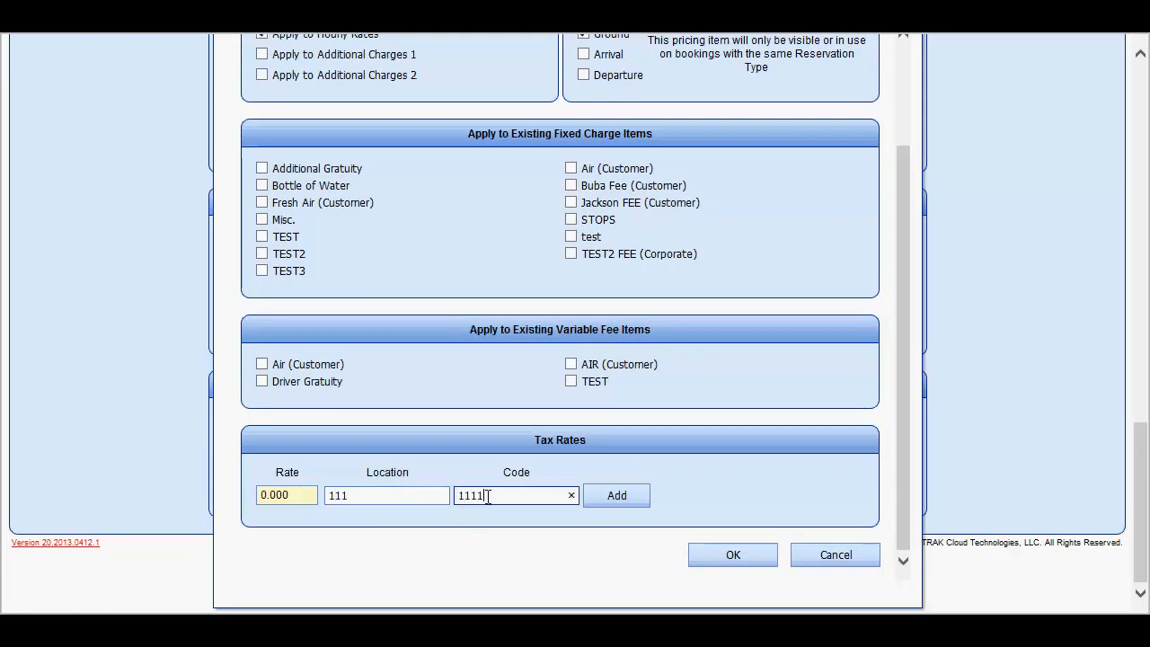
left_click(306, 494)
type("5")
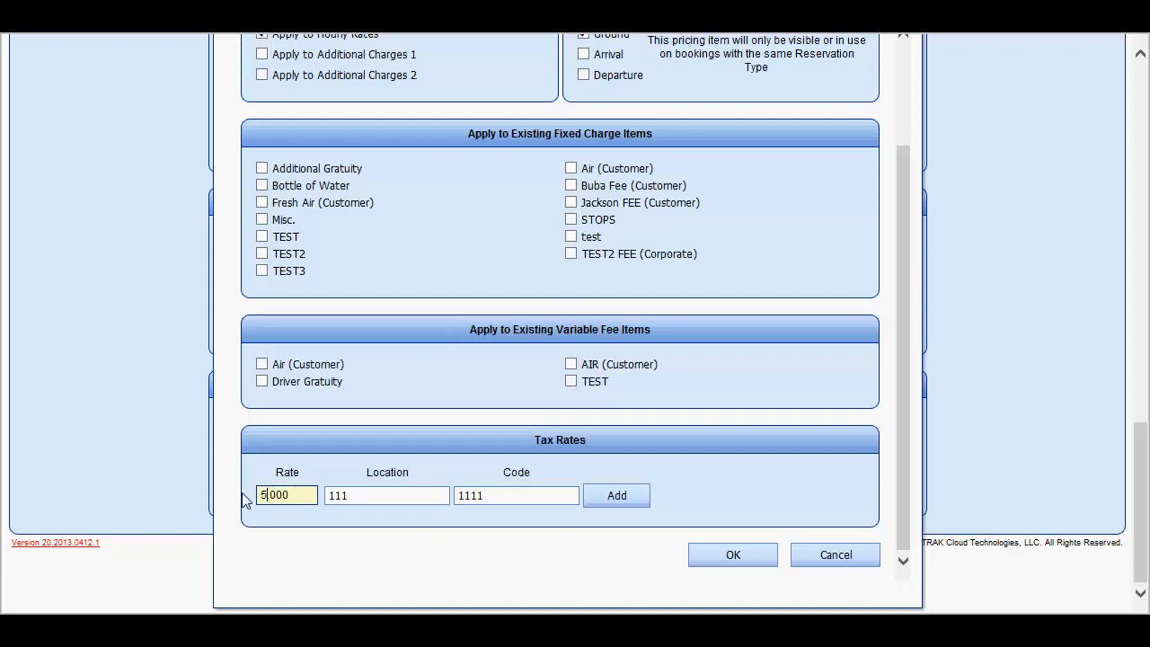
left_click(616, 499)
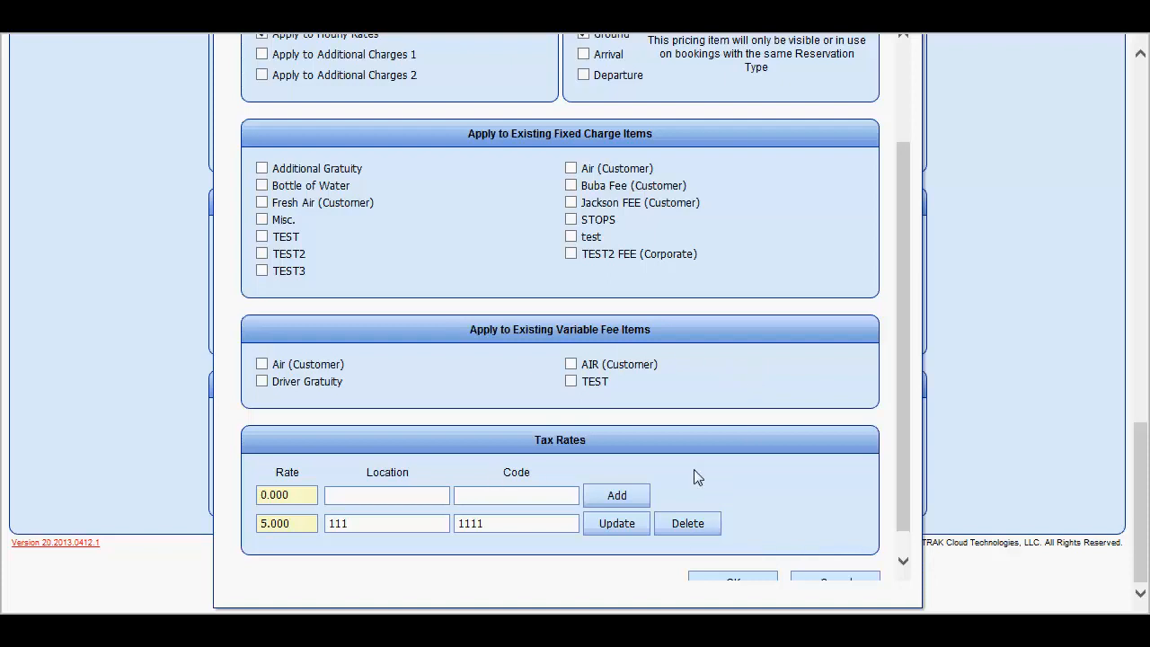
scroll(787, 475, "down", 1)
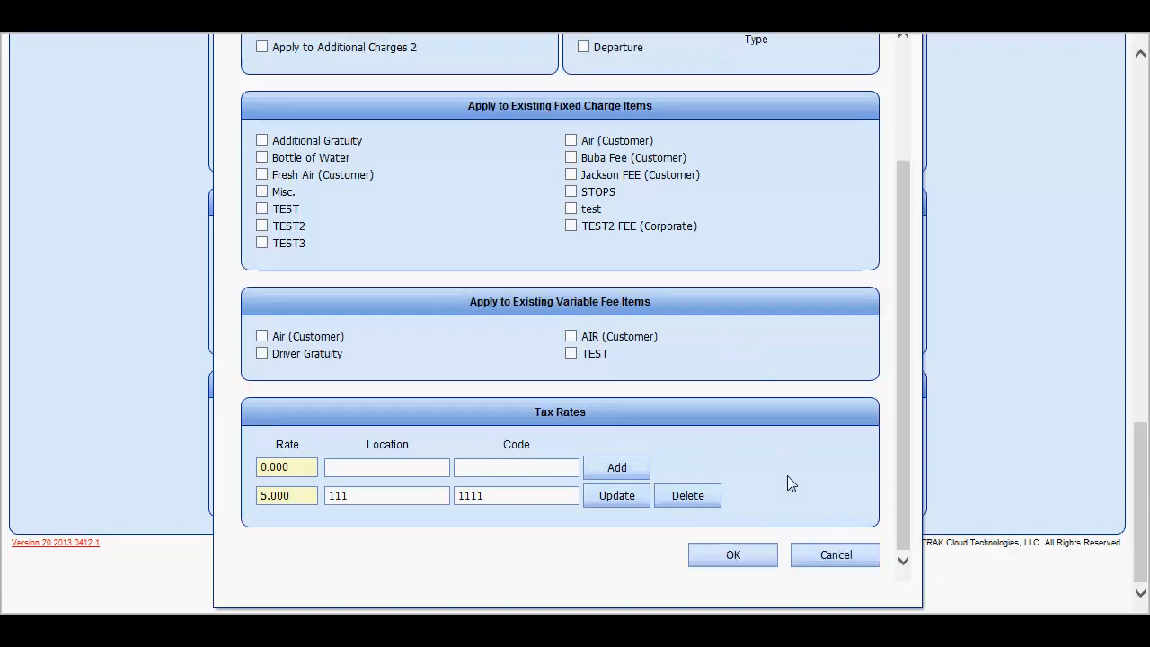
left_click(735, 555)
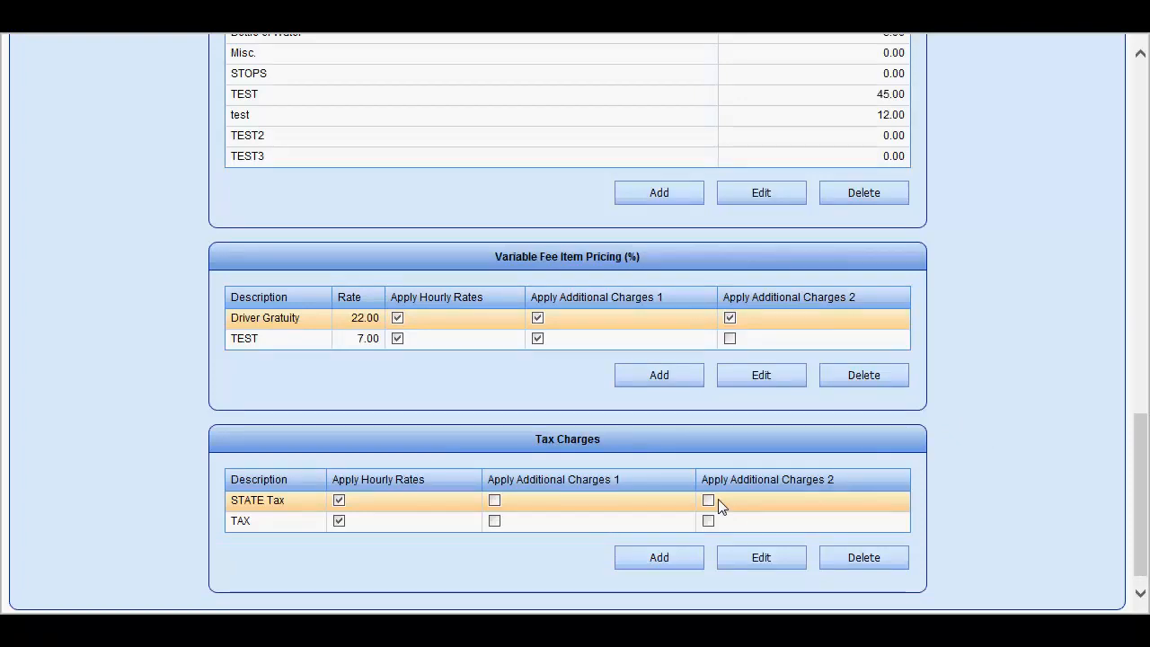
Edit the STATE Tax item to add a 6.000 tax rate with location City and code www, and save it.
left_click(760, 559)
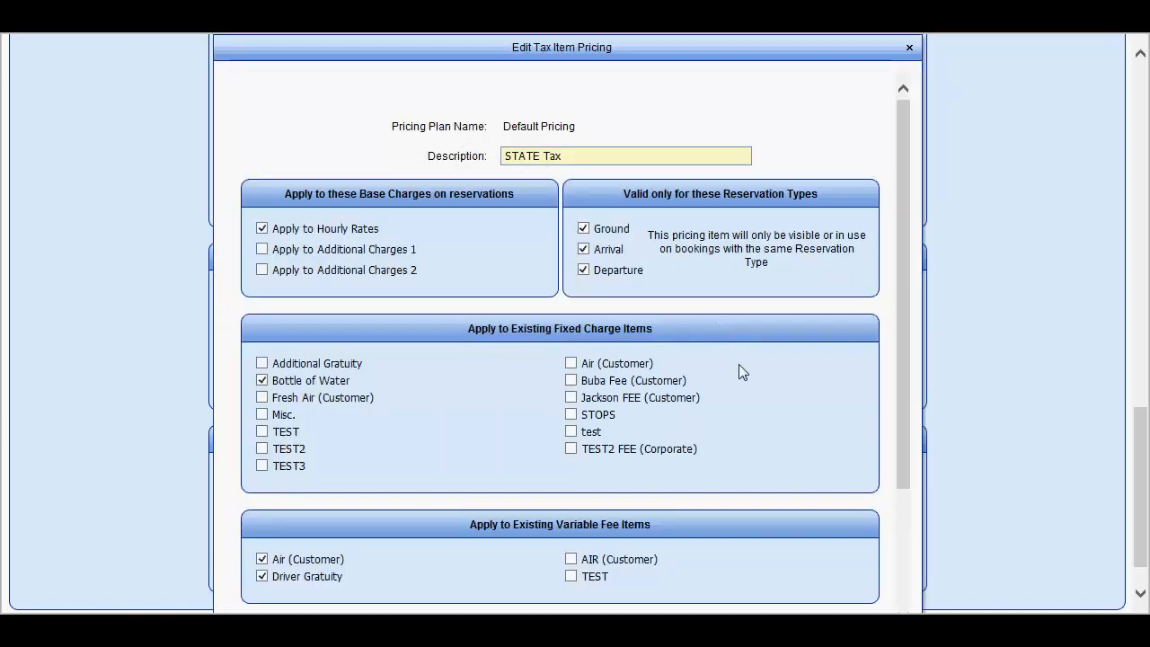
scroll(760, 422, "down", 5)
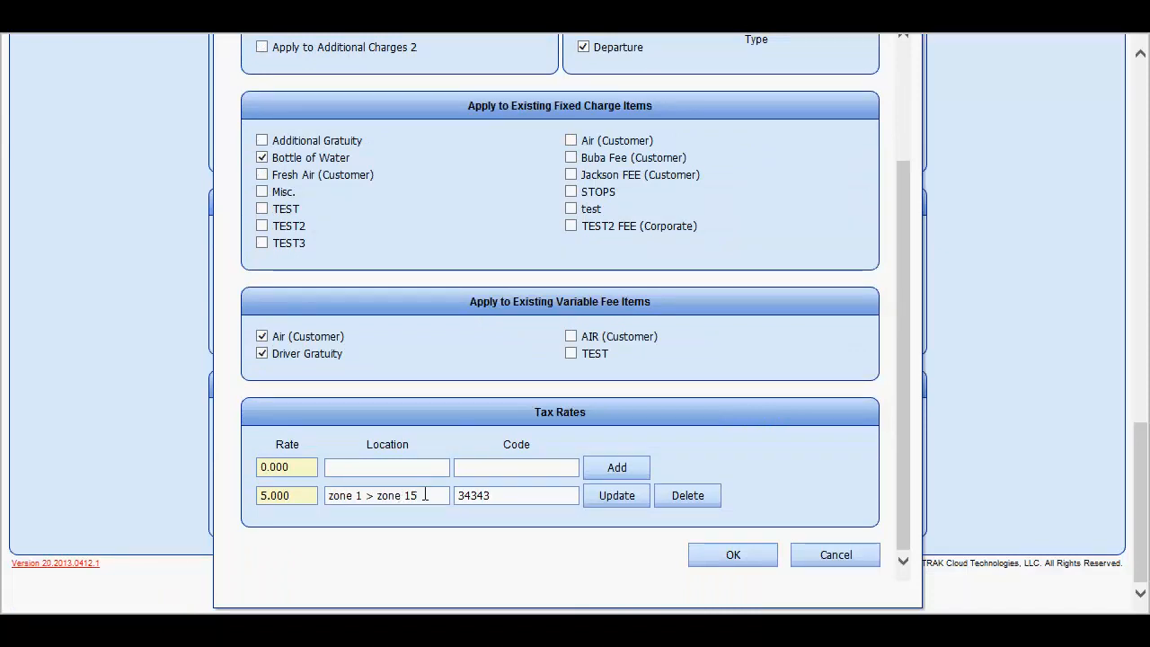
left_click(362, 467)
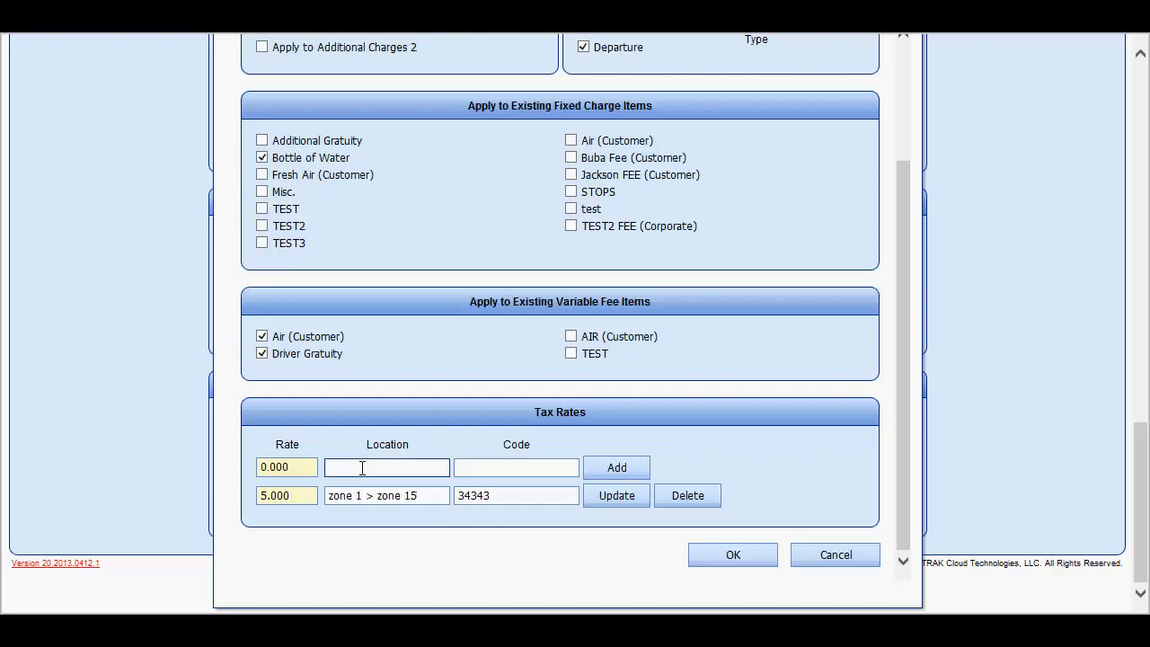
type("City")
left_click(488, 467)
type("www")
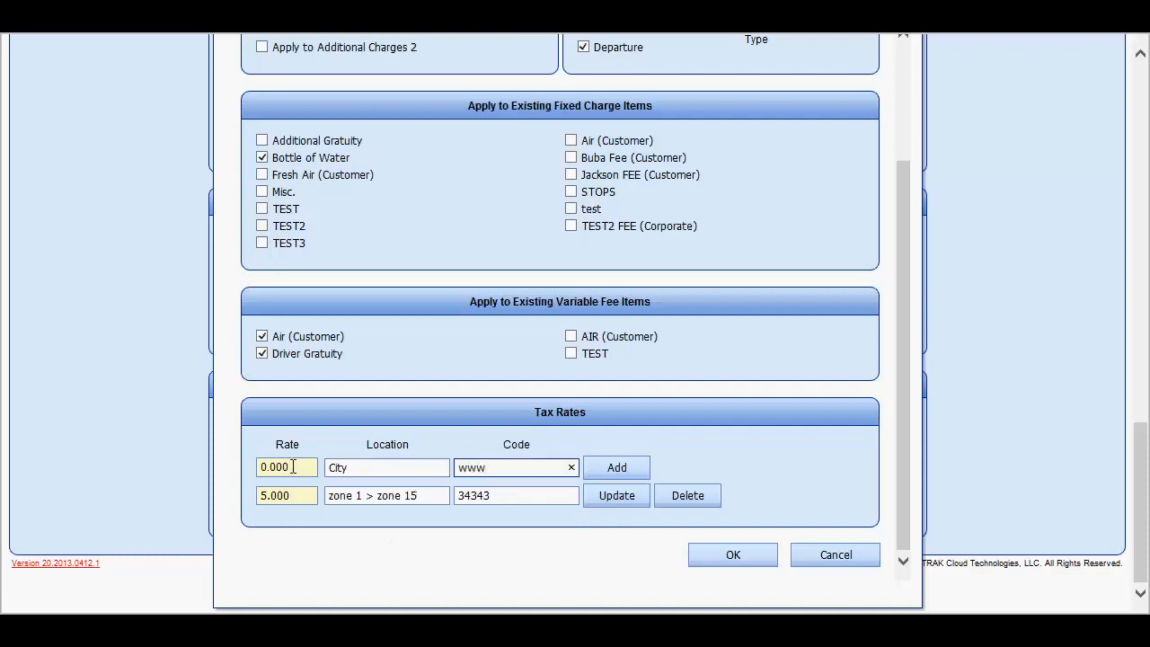
left_click_drag(296, 466, 249, 473)
type("6")
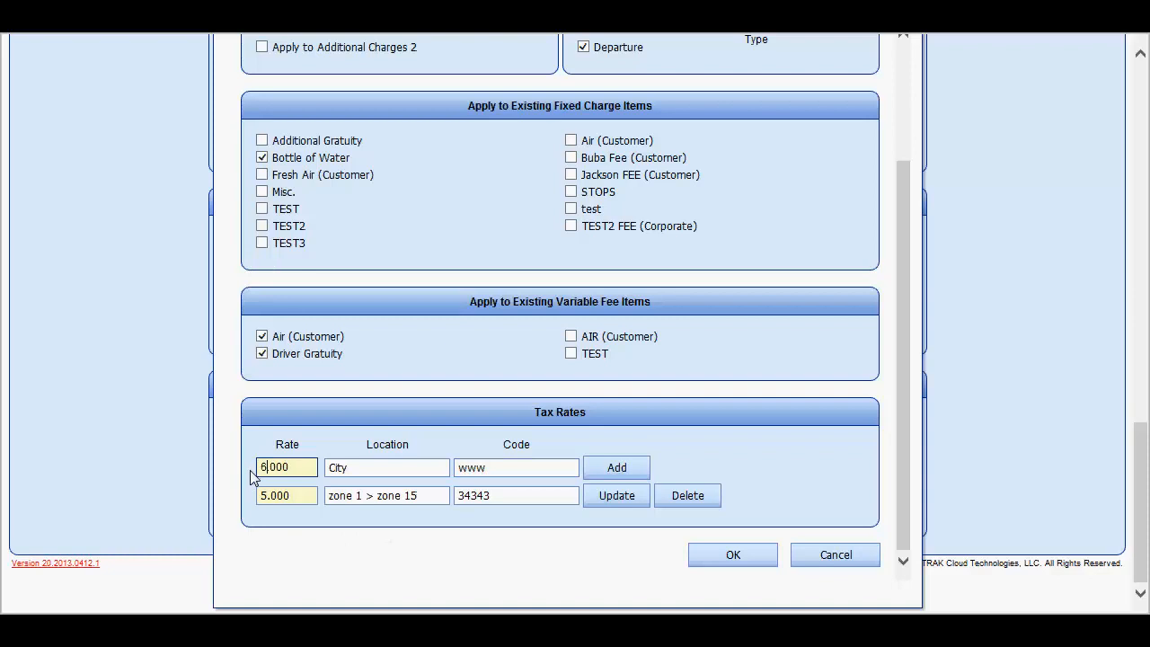
left_click(615, 469)
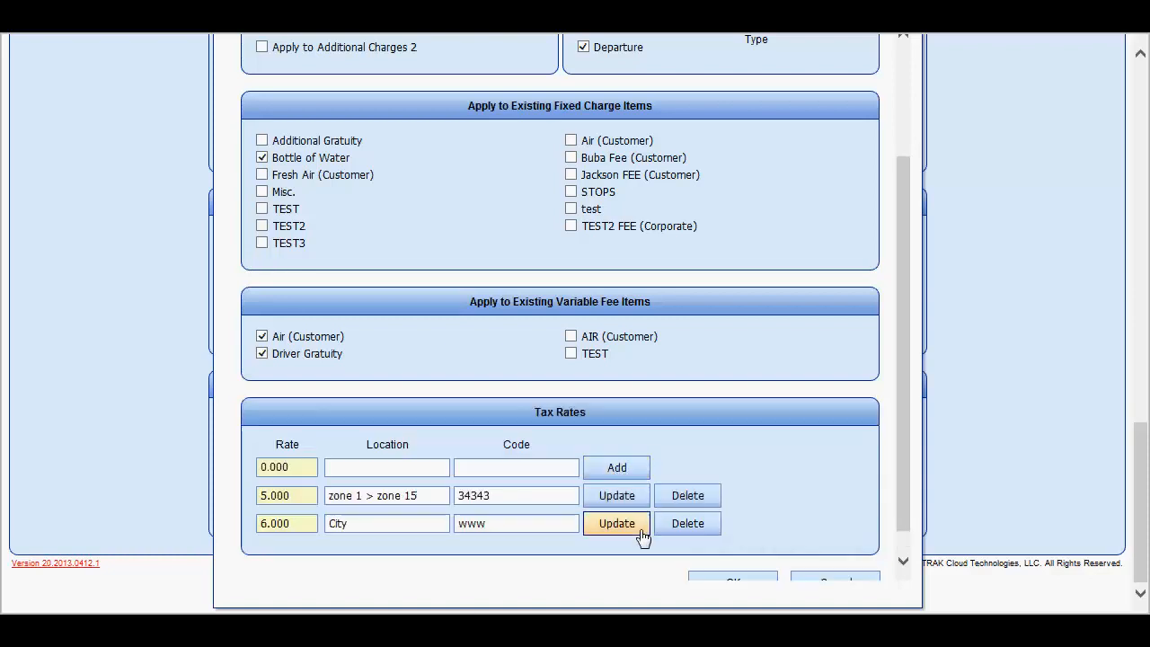
scroll(789, 533, "down", 1)
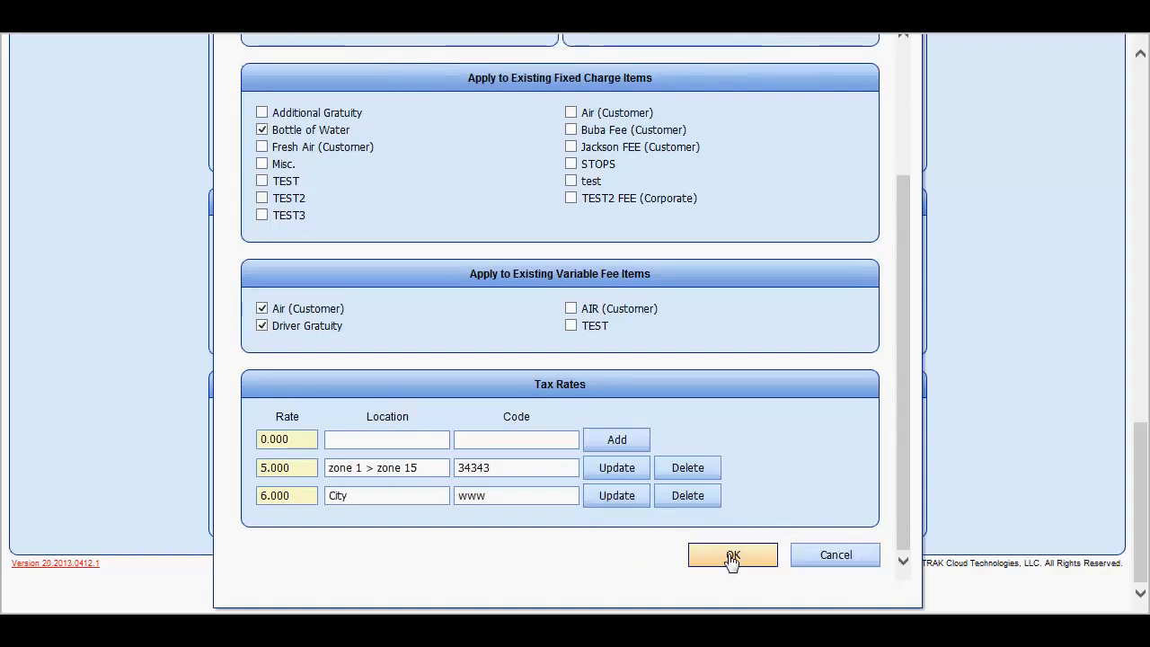
left_click(734, 558)
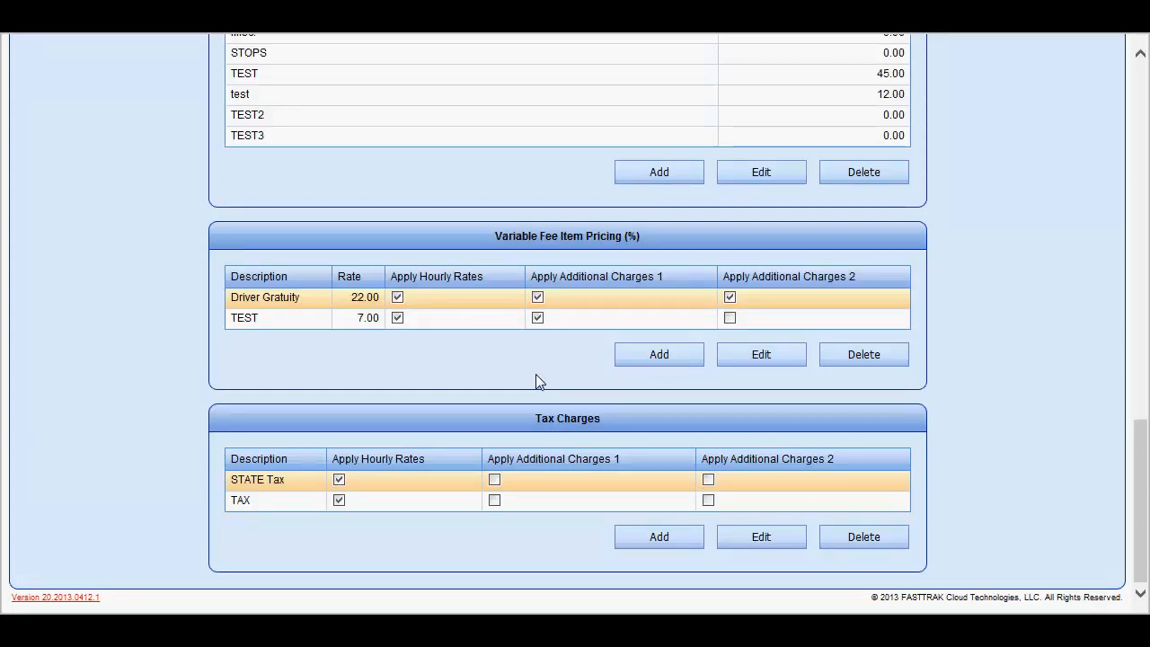
Review the available pricing plans and the options for adding a pricing plan, without creating one.
left_click_drag(1140, 496, 1137, 136)
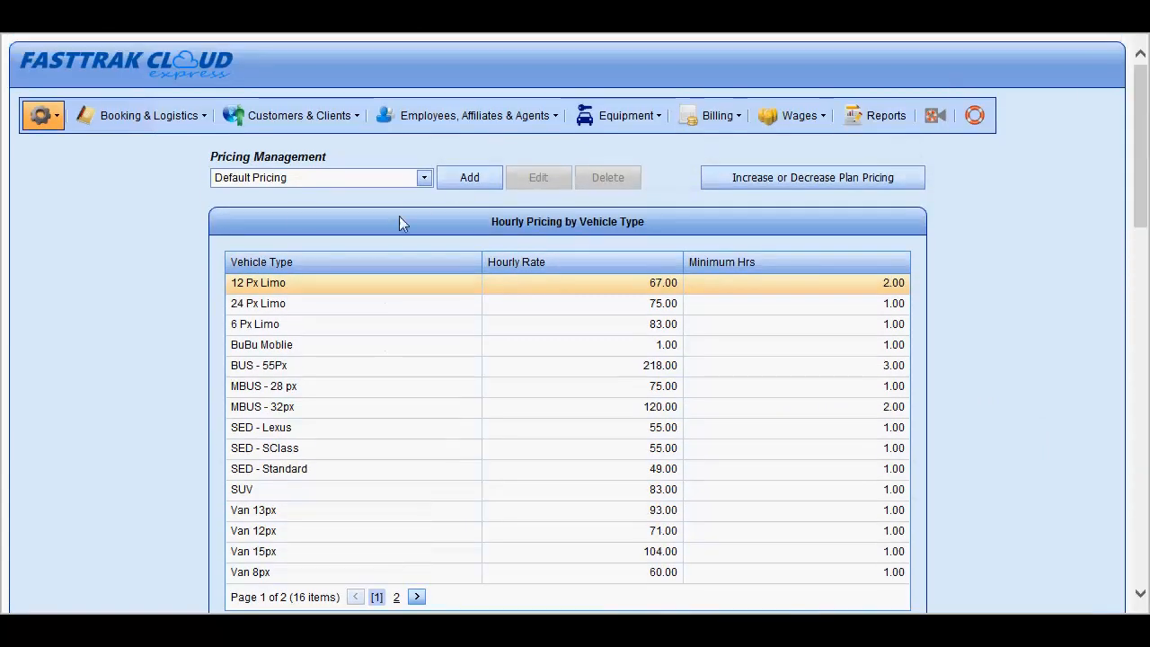
left_click_drag(298, 179, 219, 178)
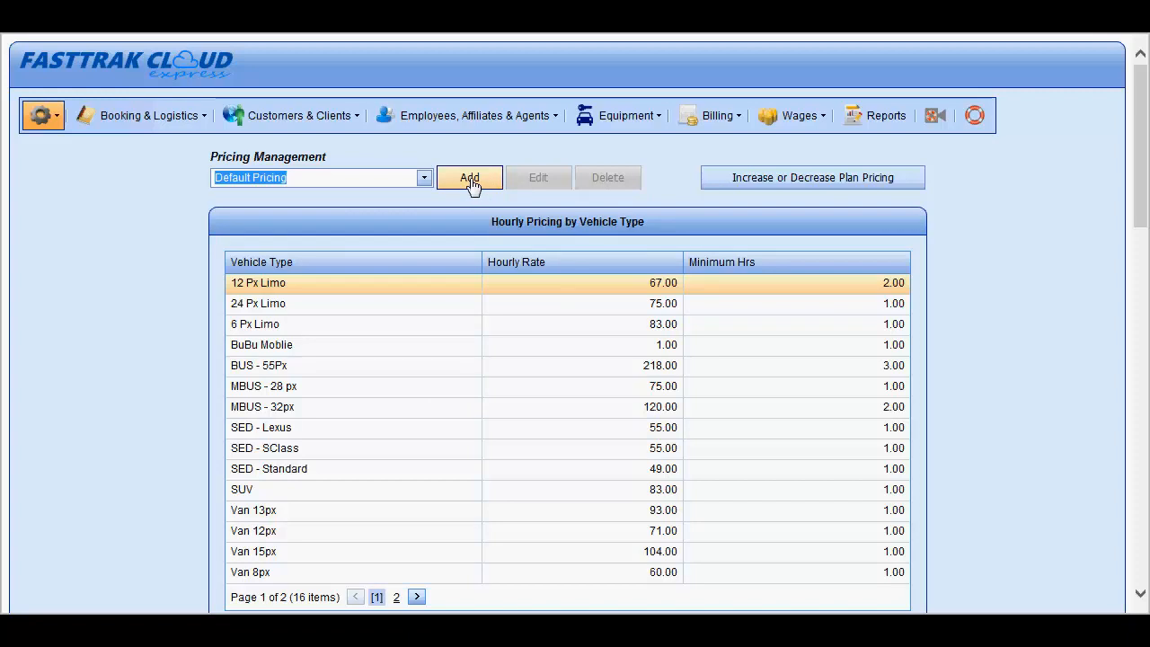
left_click(423, 177)
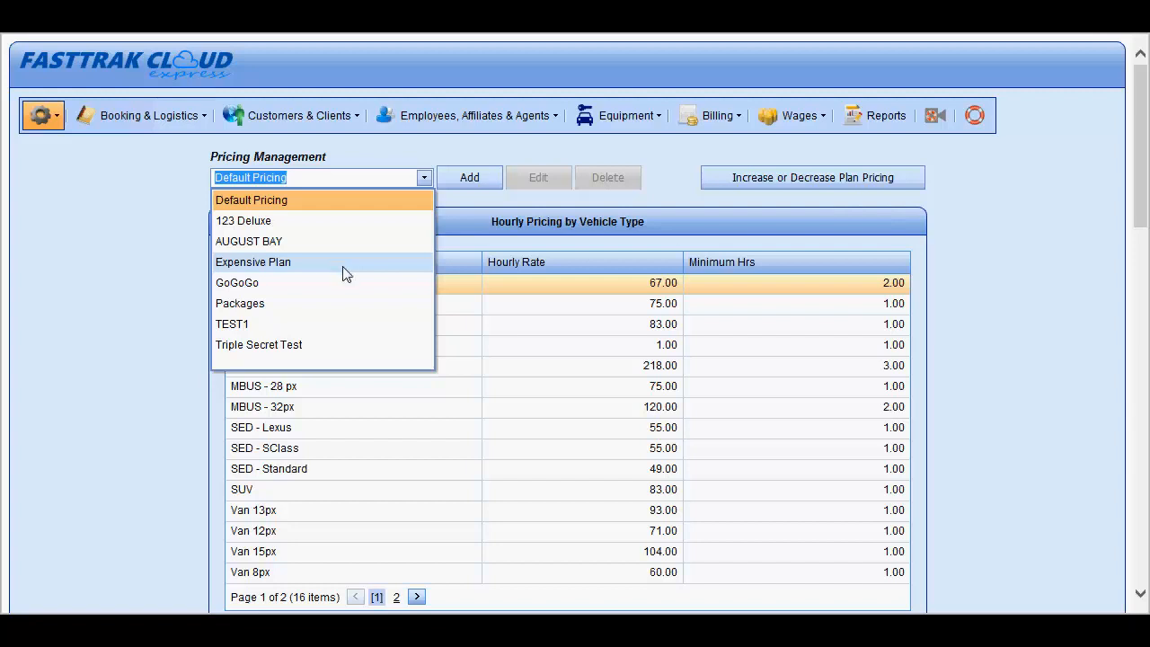
left_click(470, 180)
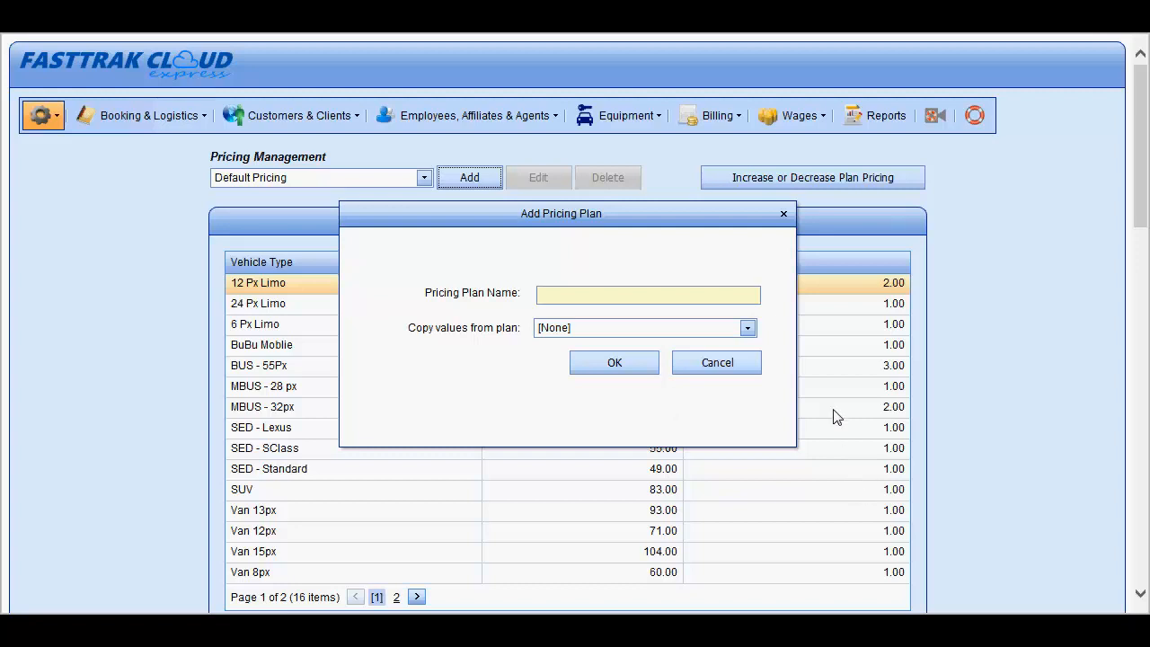
left_click(784, 217)
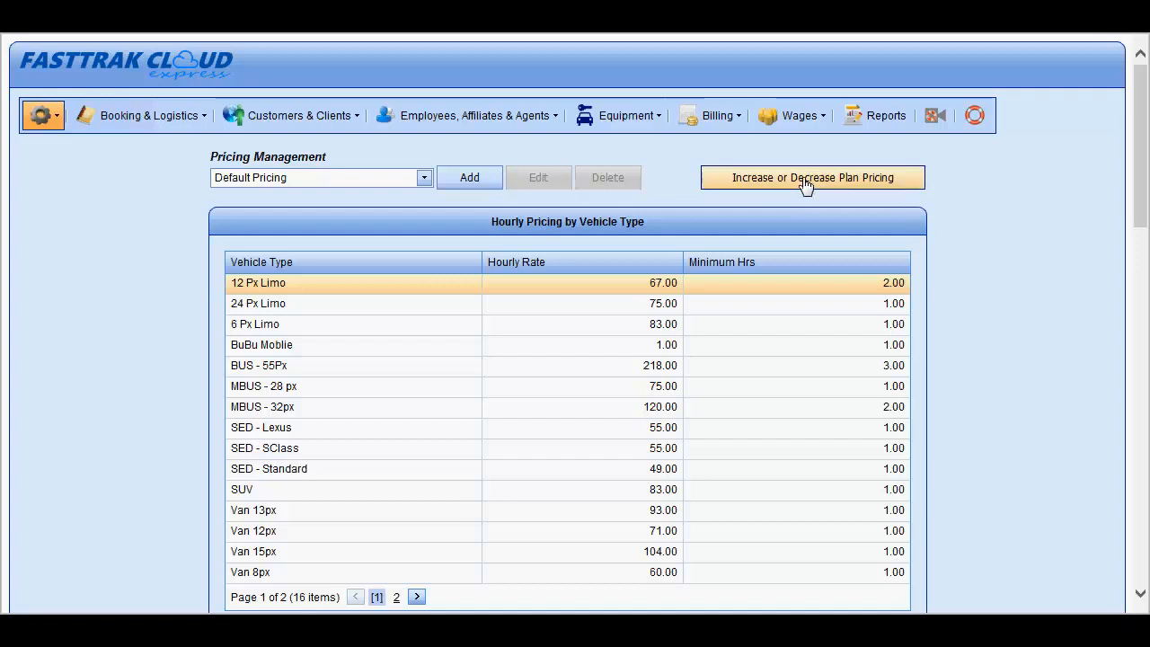
Examine the options for increasing or decreasing plan pricing without applying them, and look over the Default Pricing plan's rate tables.
left_click(806, 184)
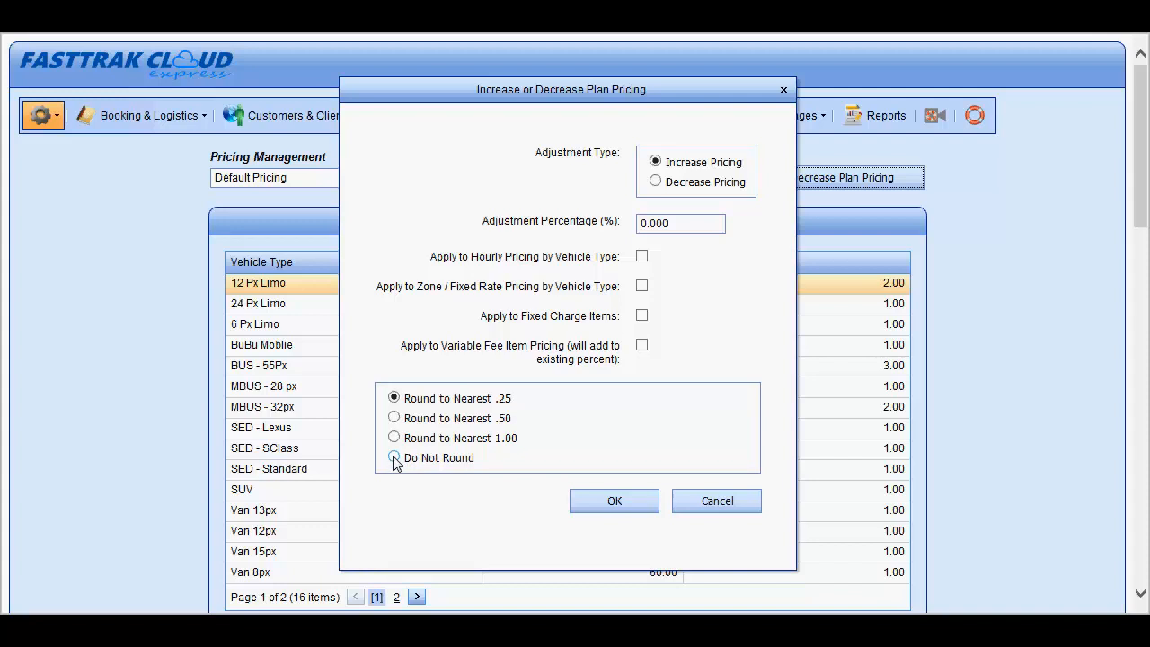
left_click(723, 505)
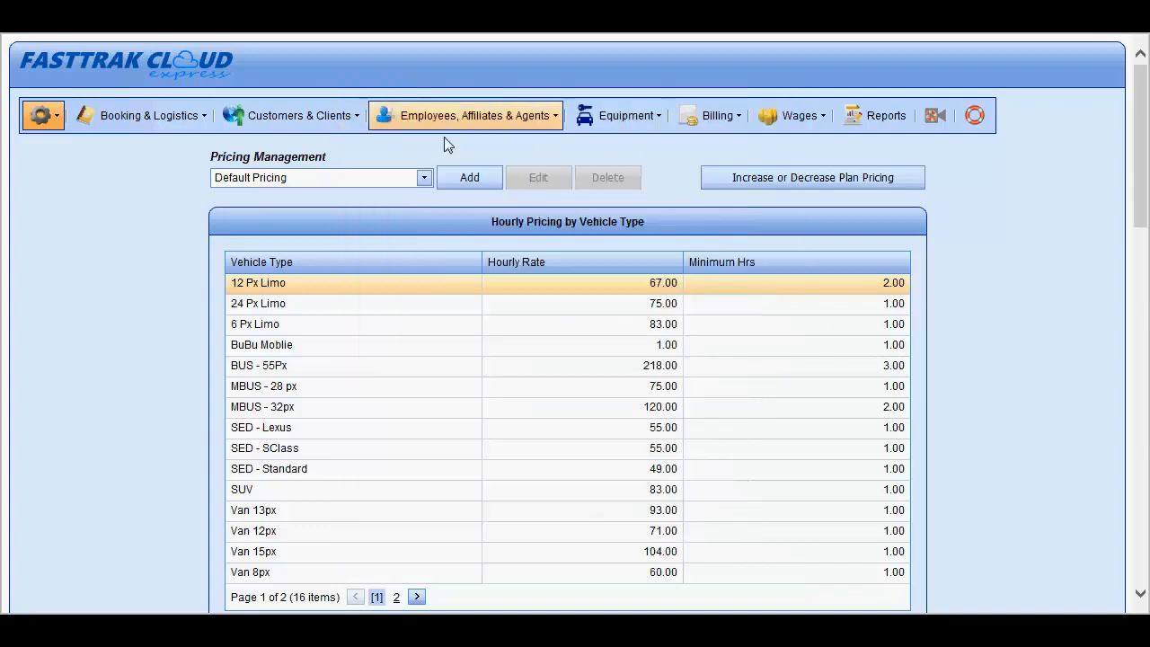
left_click(426, 179)
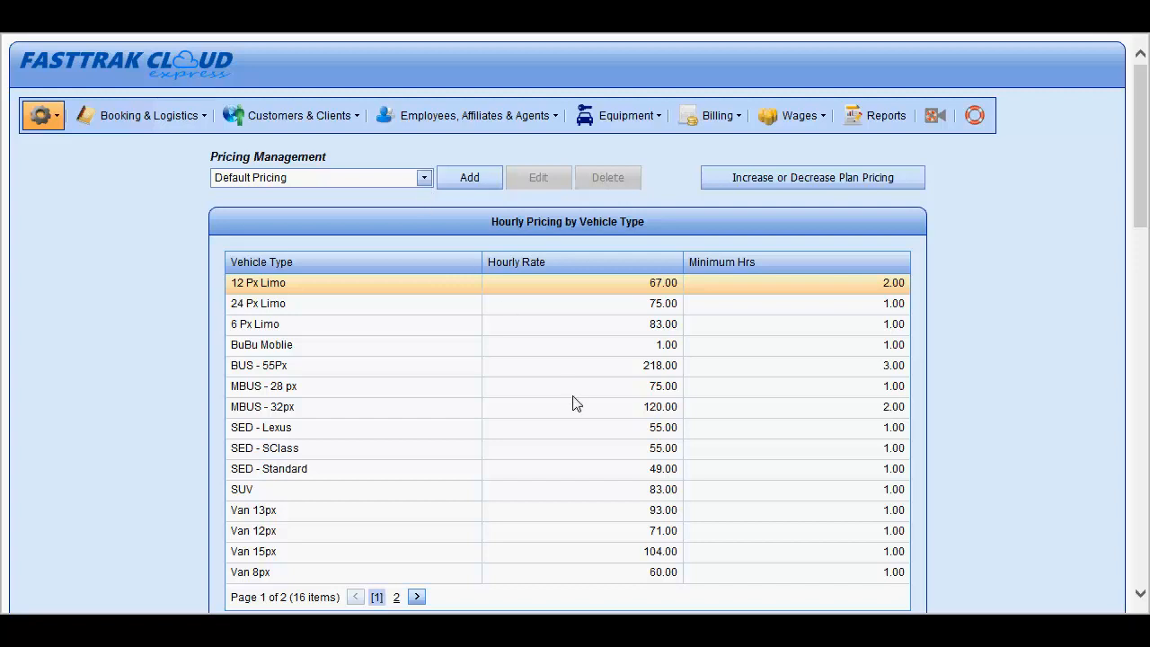
scroll(575, 403, "down", 5)
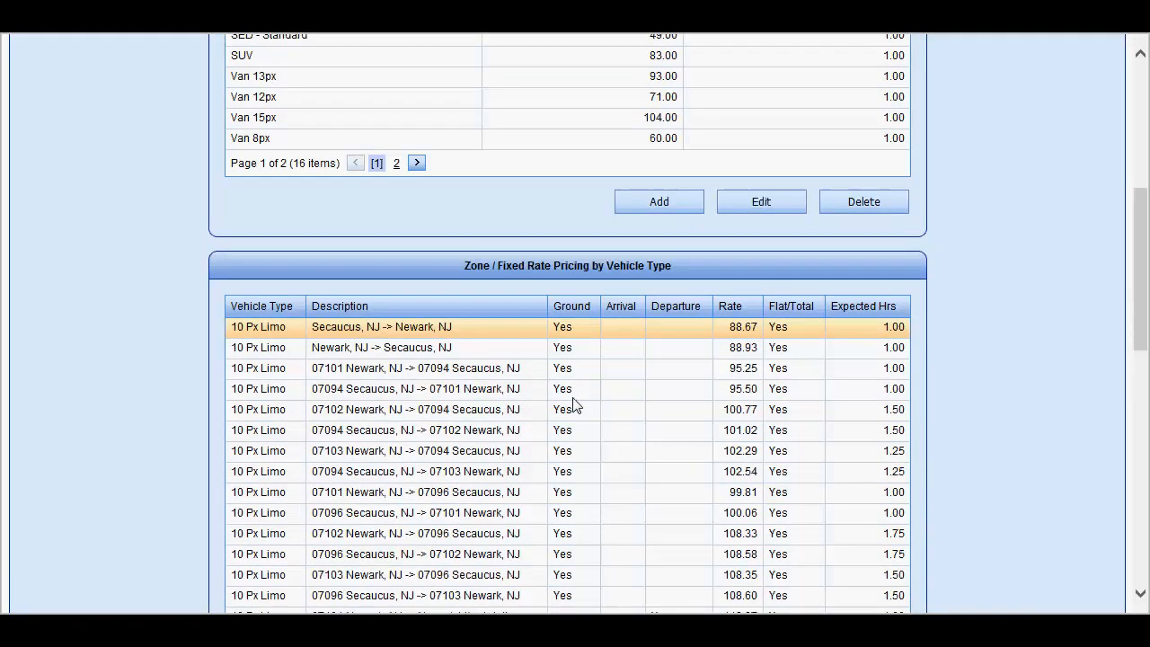